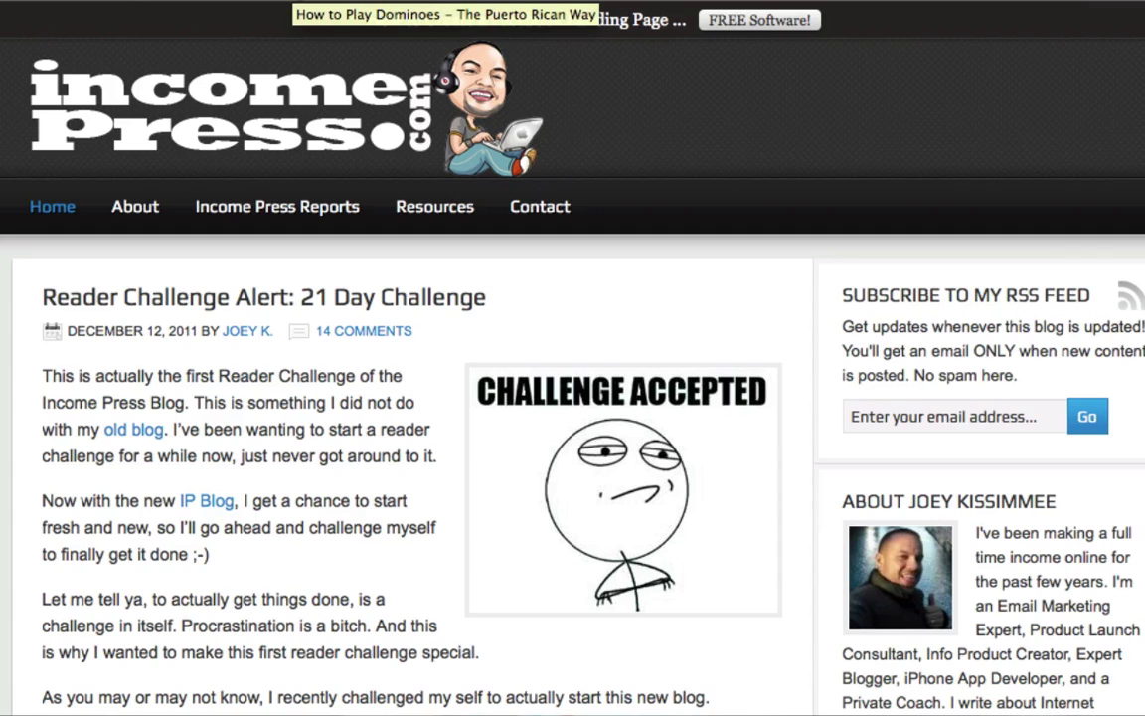
# Open the How to Play Dominoes post and review its sections from the introduction through Ending the Domino Game.
pyautogui.click(447, 18)
pyautogui.scroll(3, 586, 282)
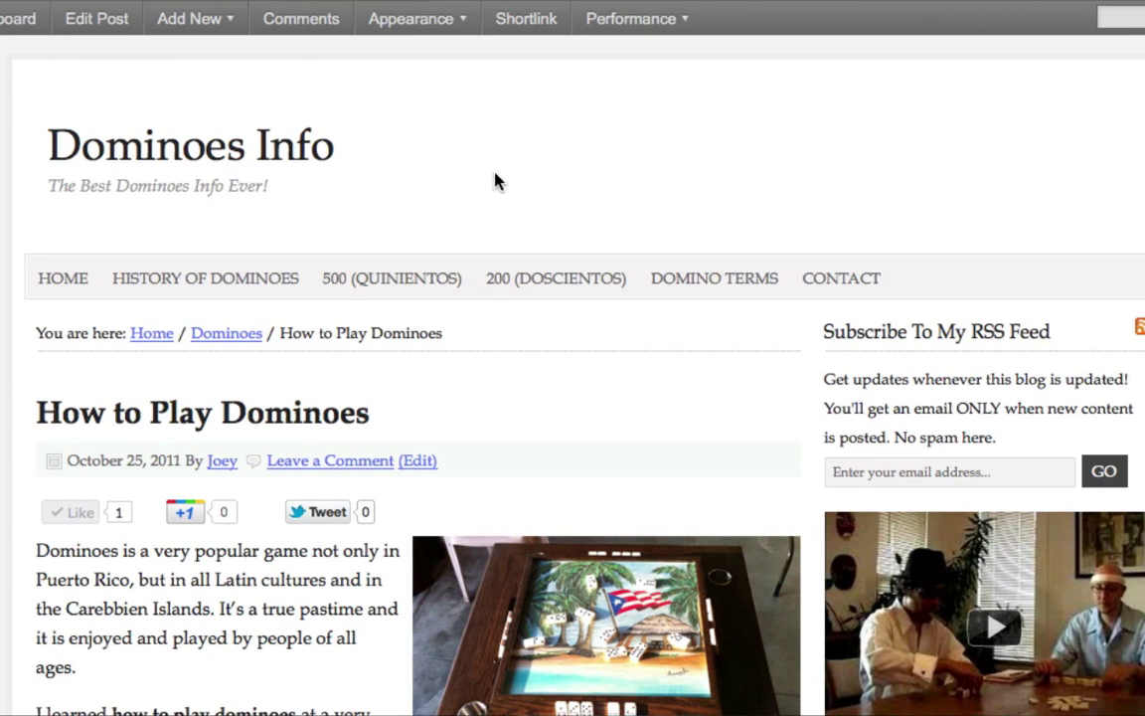
pyautogui.scroll(-1, 511, 379)
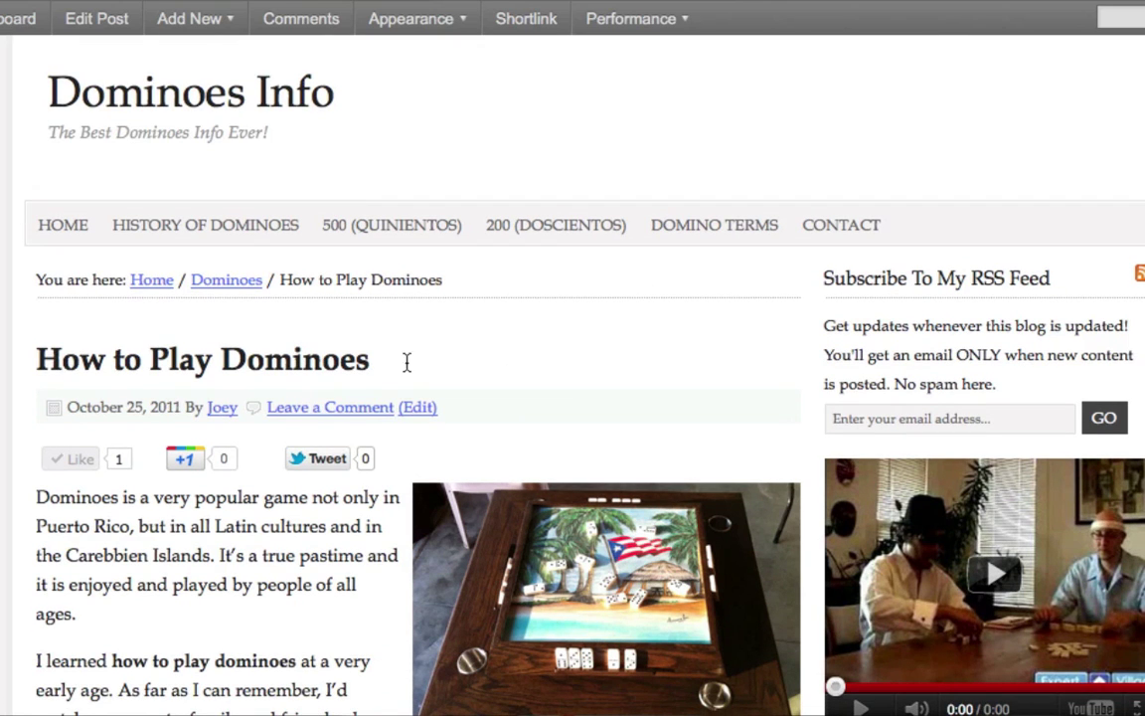
pyautogui.scroll(-6, 459, 339)
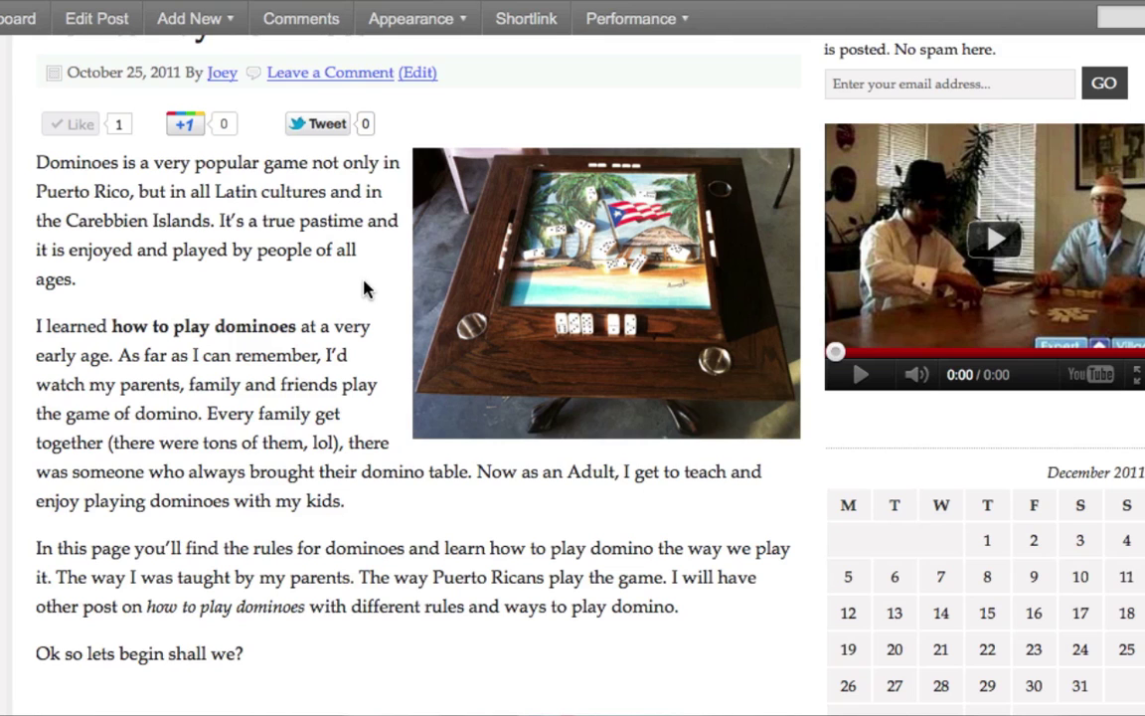
pyautogui.scroll(-1, 294, 314)
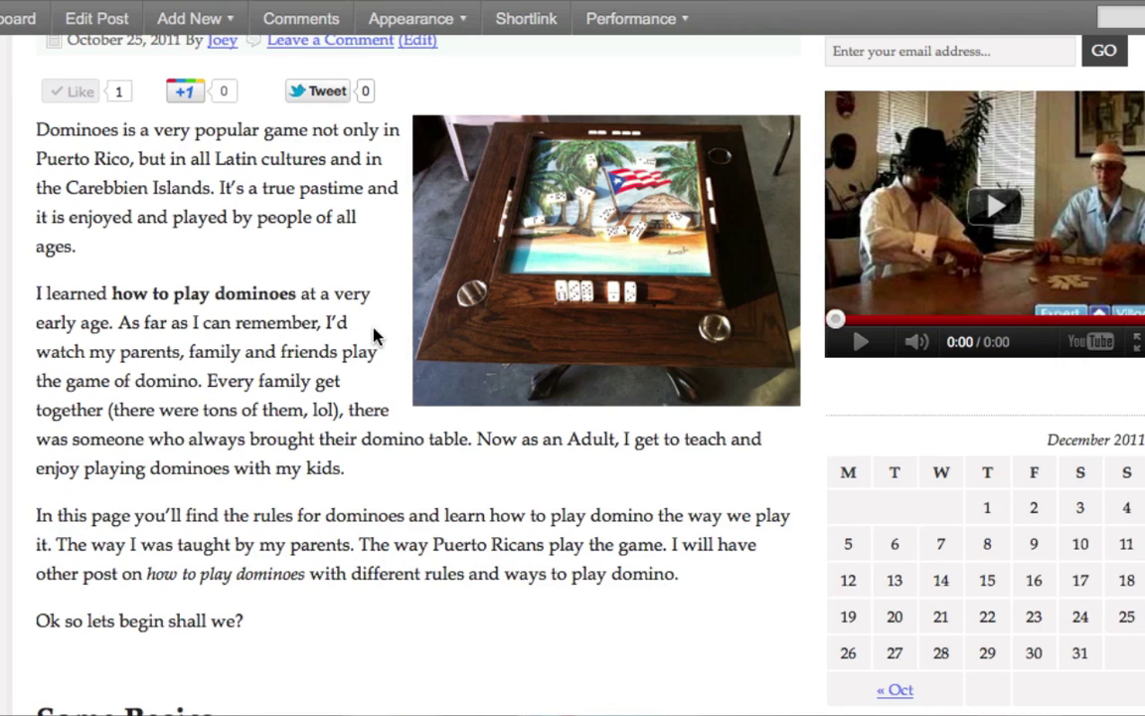
pyautogui.scroll(-3, 373, 335)
pyautogui.scroll(-15, 373, 335)
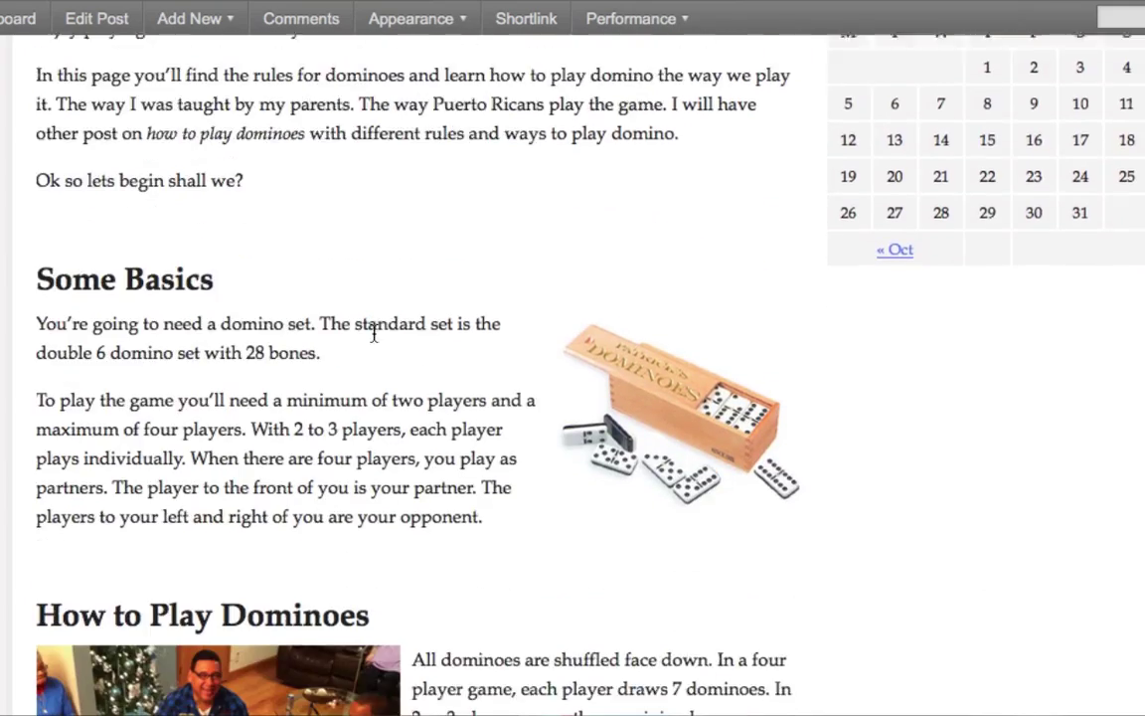
pyautogui.scroll(-20, 530, 377)
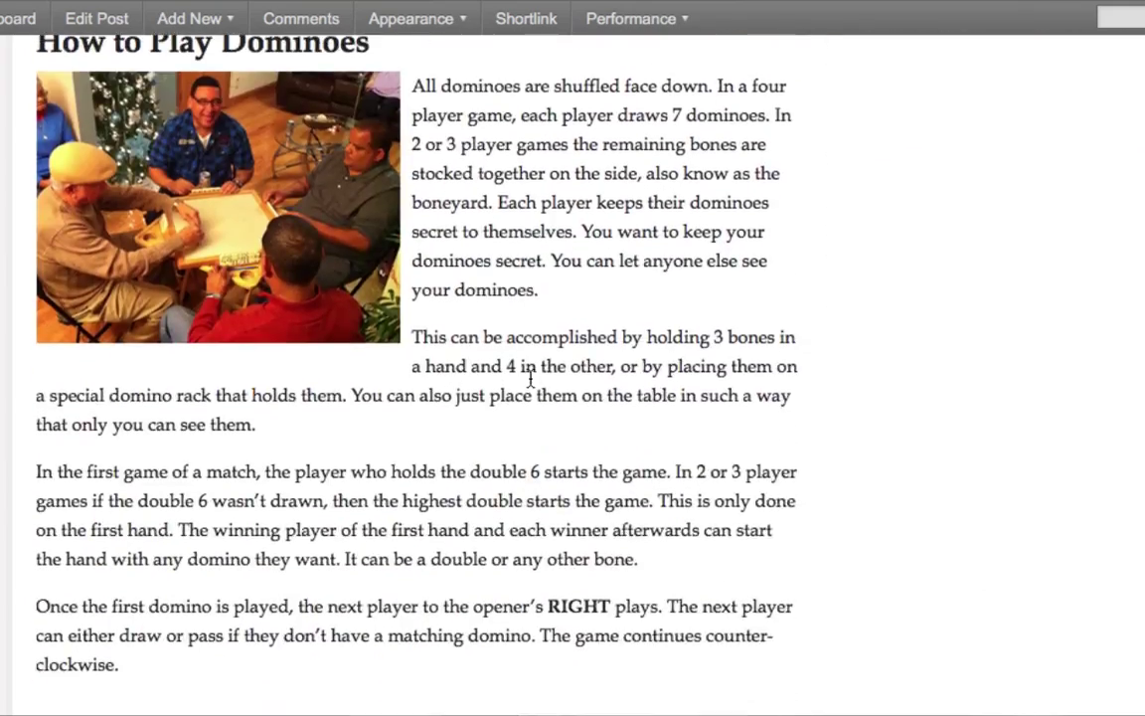
pyautogui.scroll(-4, 529, 378)
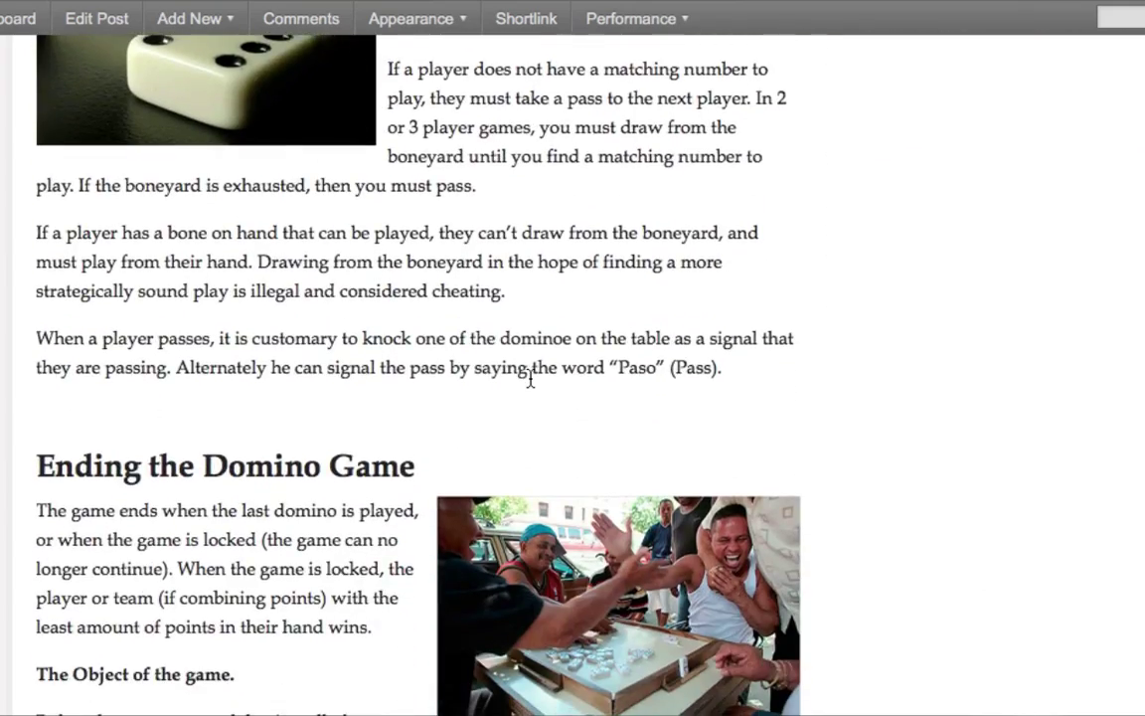
pyautogui.scroll(-2, 336, 396)
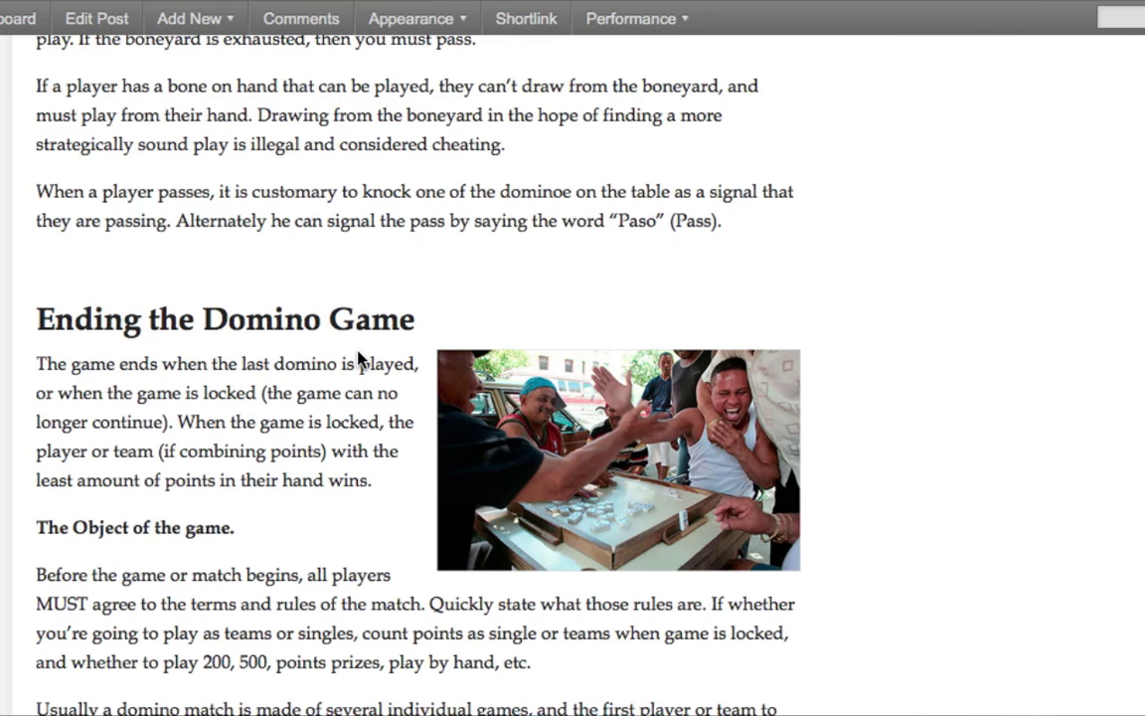
pyautogui.scroll(2, 365, 360)
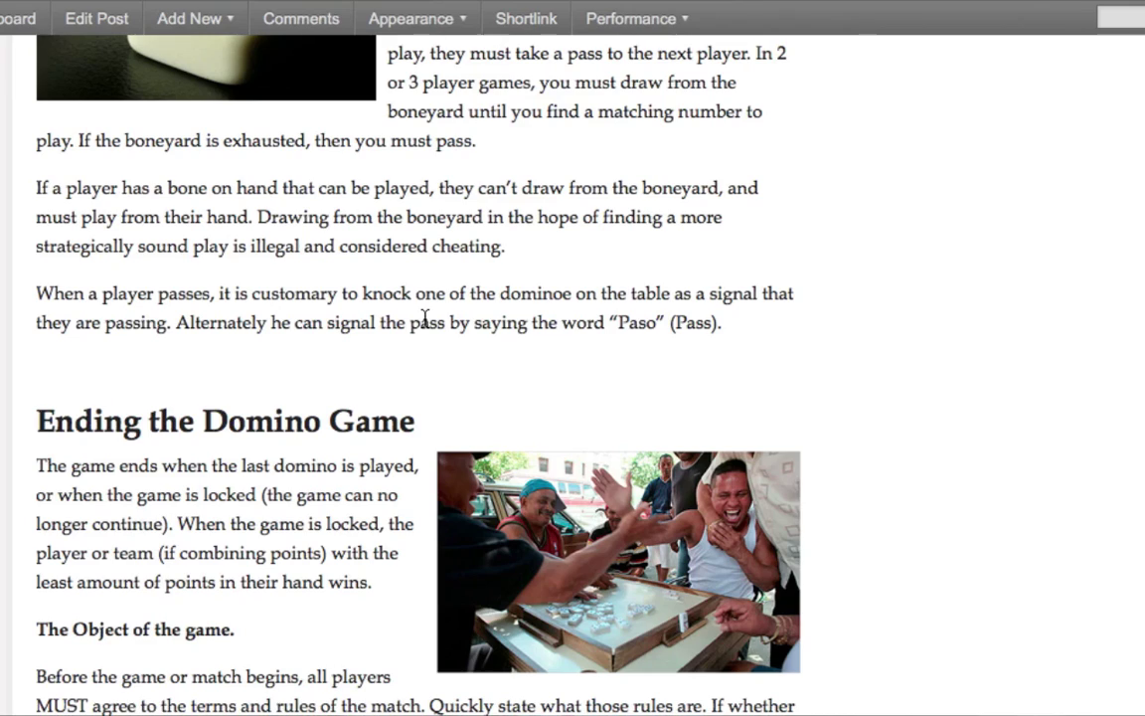
pyautogui.scroll(15, 511, 230)
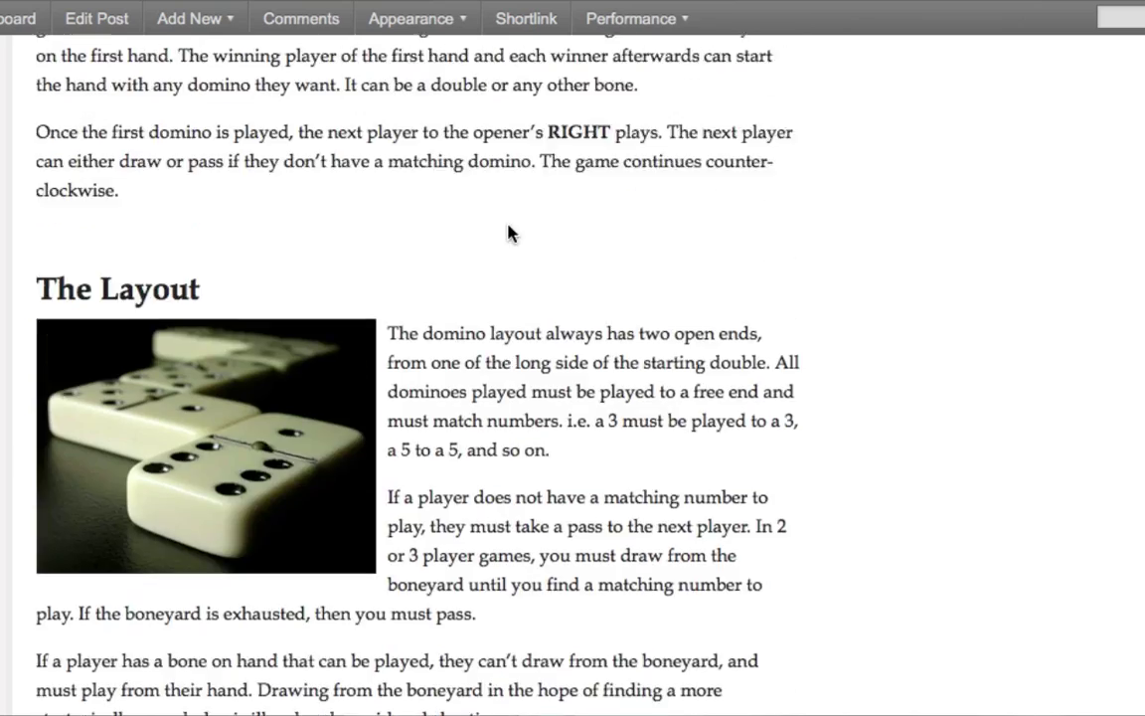
pyautogui.scroll(6, 508, 232)
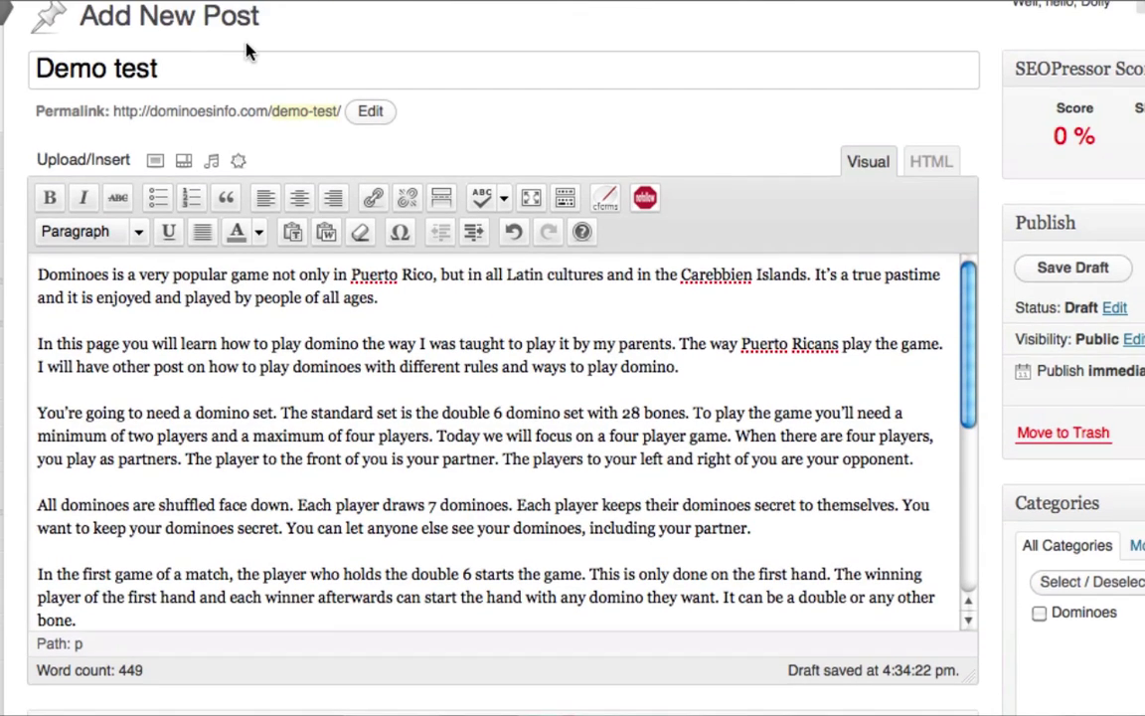
# Look over the article in the Demo test draft and select all of its body text for copying.
pyautogui.click(505, 396)
pyautogui.scroll(-2, 1004, 460)
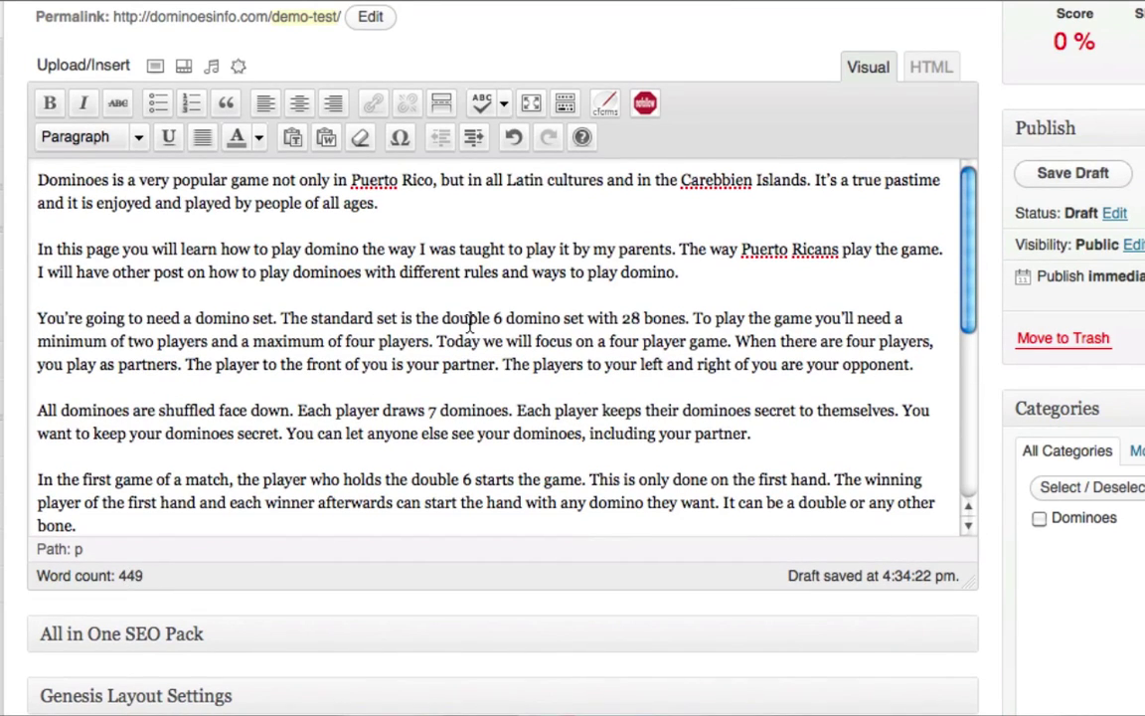
pyautogui.scroll(2, 477, 322)
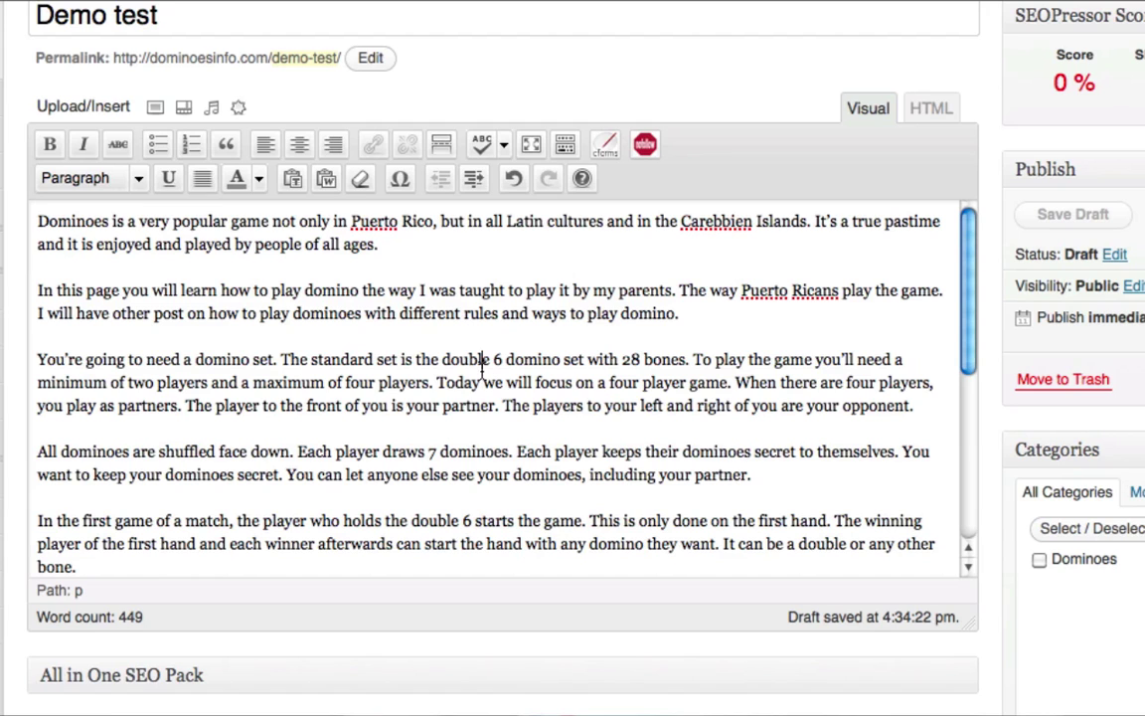
pyautogui.scroll(-2, 483, 370)
pyautogui.scroll(-4, 481, 371)
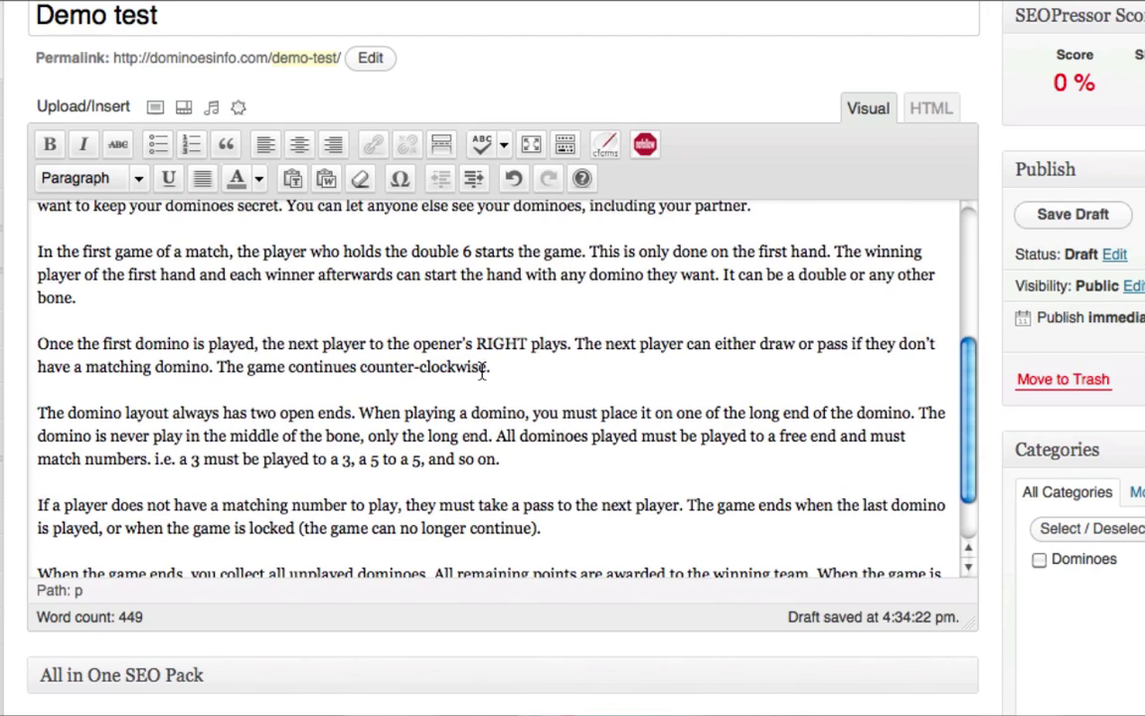
pyautogui.scroll(1, 483, 370)
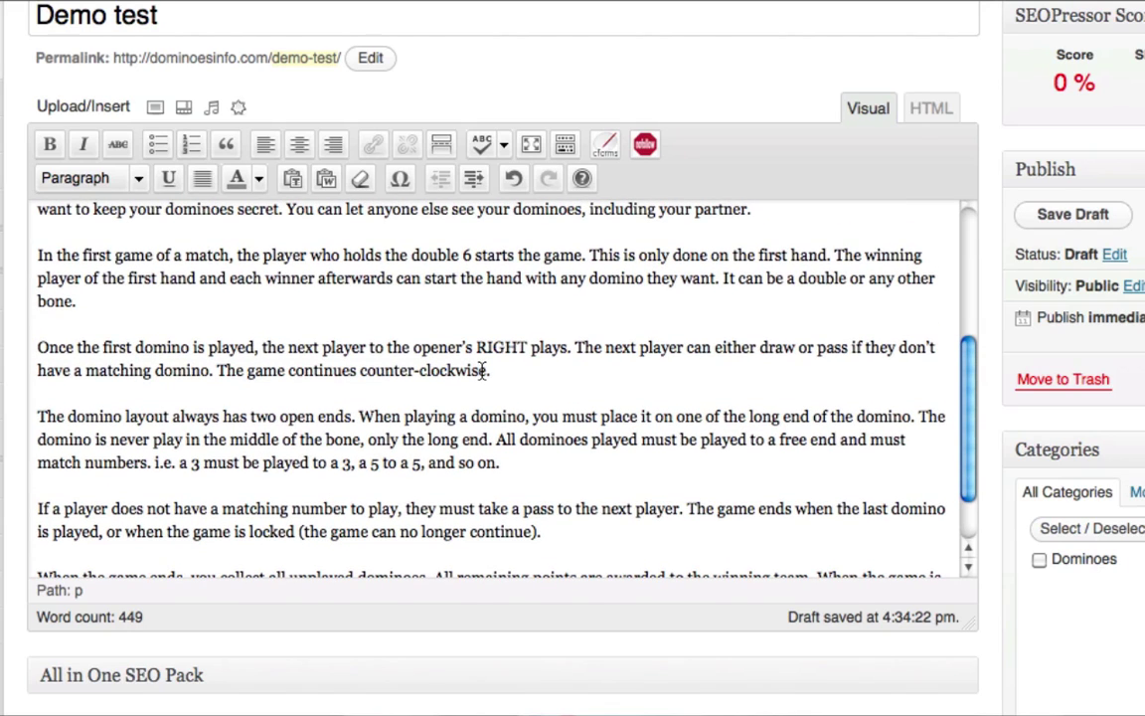
pyautogui.press('super+a')
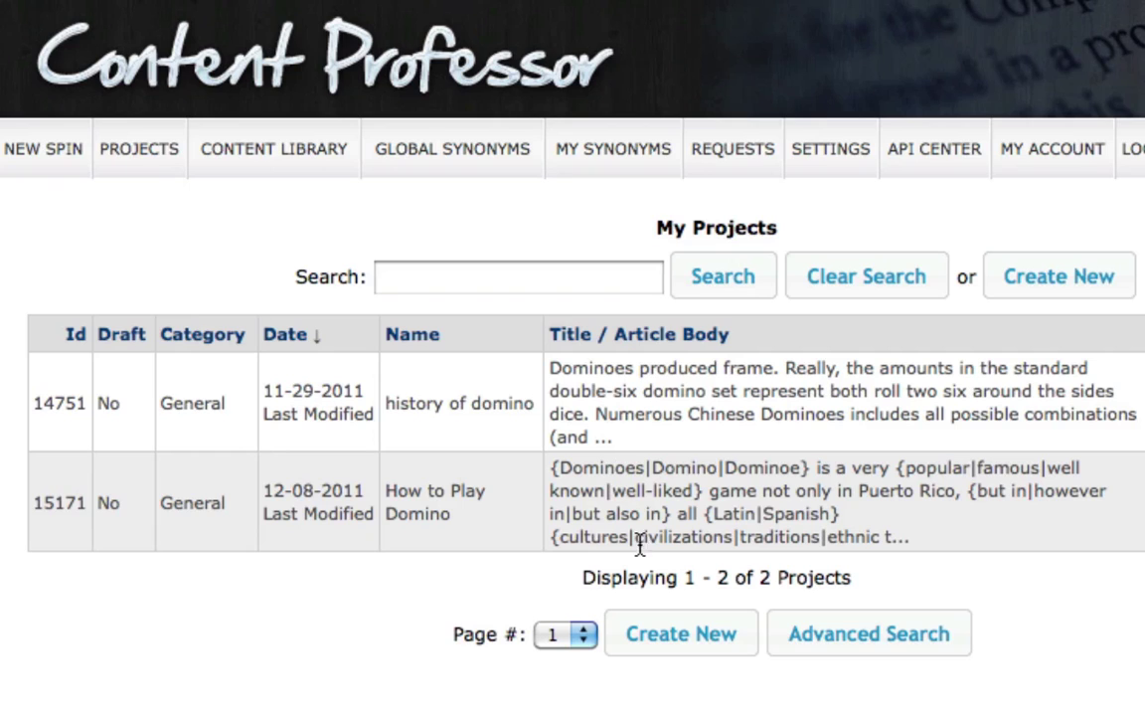
# Switch to Content Professor and create a new project named "playing domino".
pyautogui.click(687, 637)
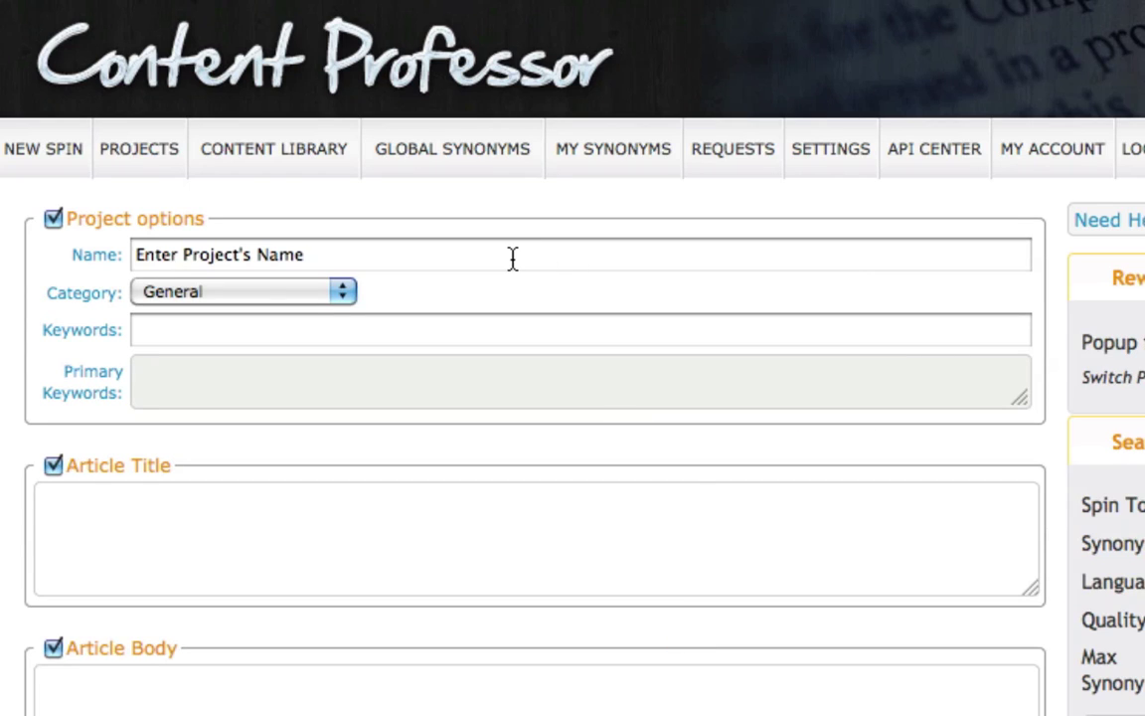
pyautogui.click(513, 257)
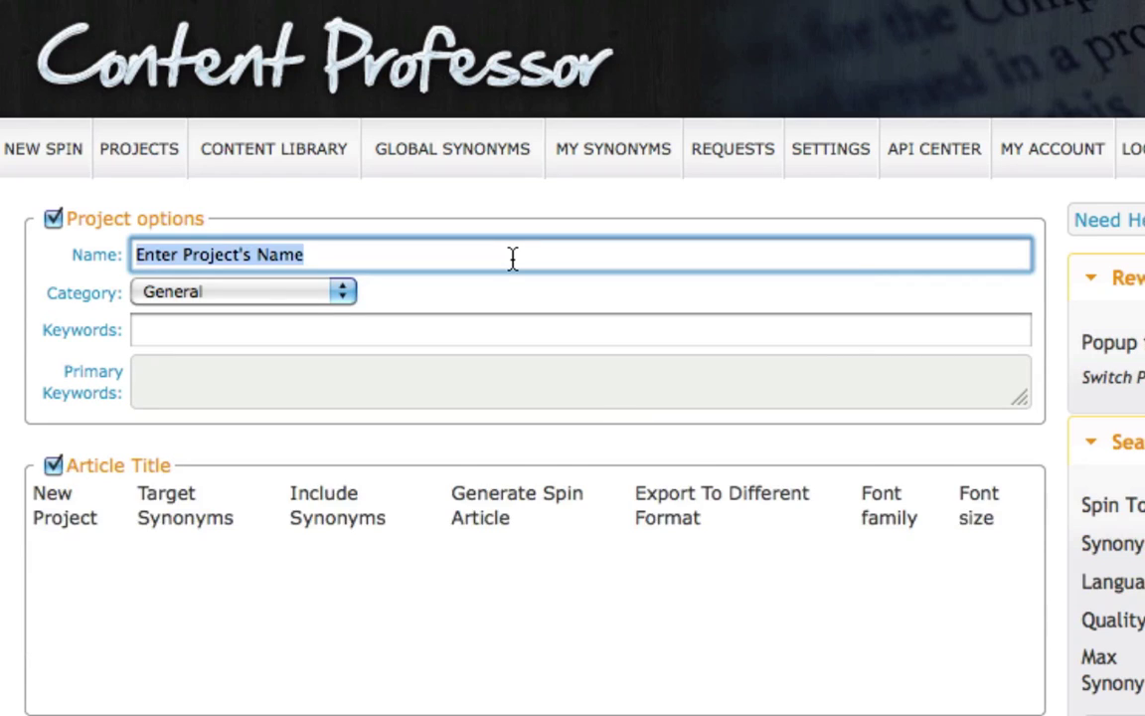
pyautogui.write('playing domino')
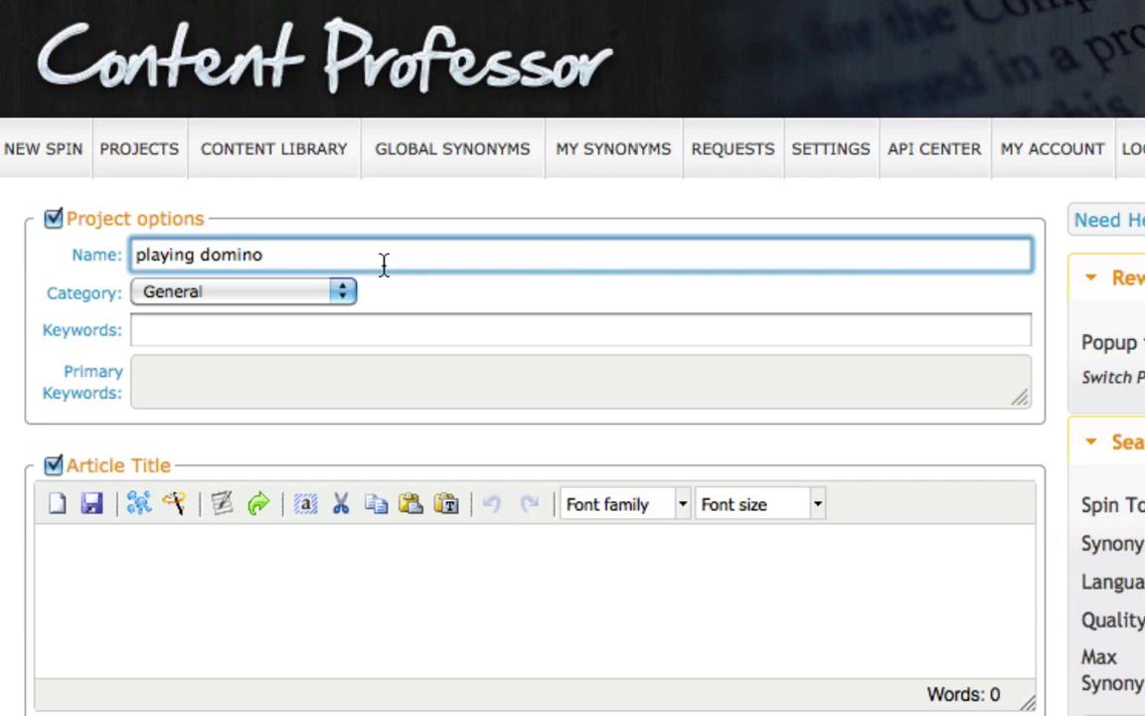
# Disable the Article Title and Author Resource Box sections of the project.
pyautogui.click(52, 466)
pyautogui.scroll(-5, 27, 398)
pyautogui.scroll(-2, 29, 417)
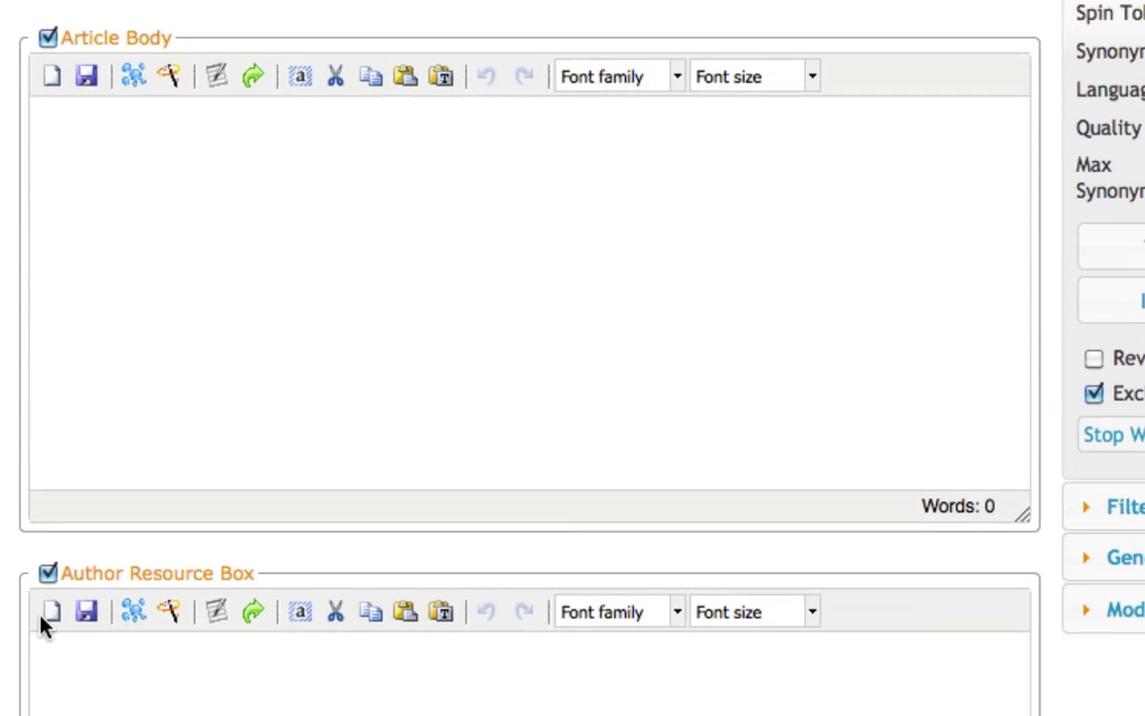
pyautogui.click(47, 573)
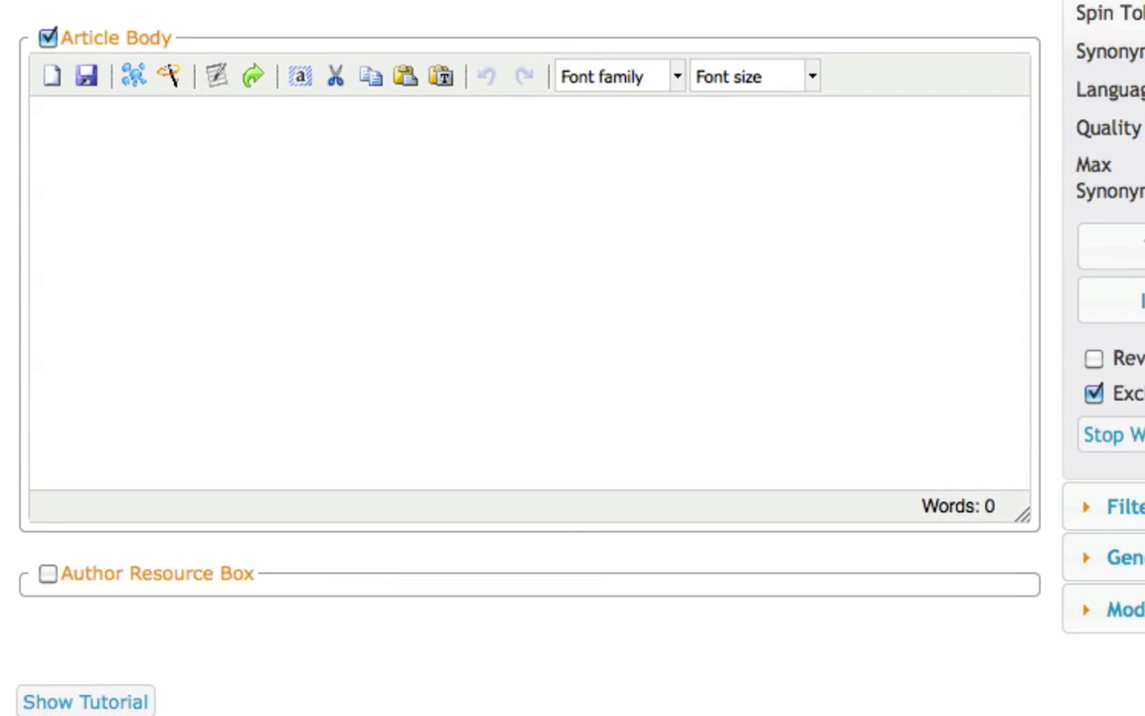
# Paste the copied dominoes article into the Article Body.
pyautogui.scroll(2, 527, 358)
pyautogui.click(424, 340)
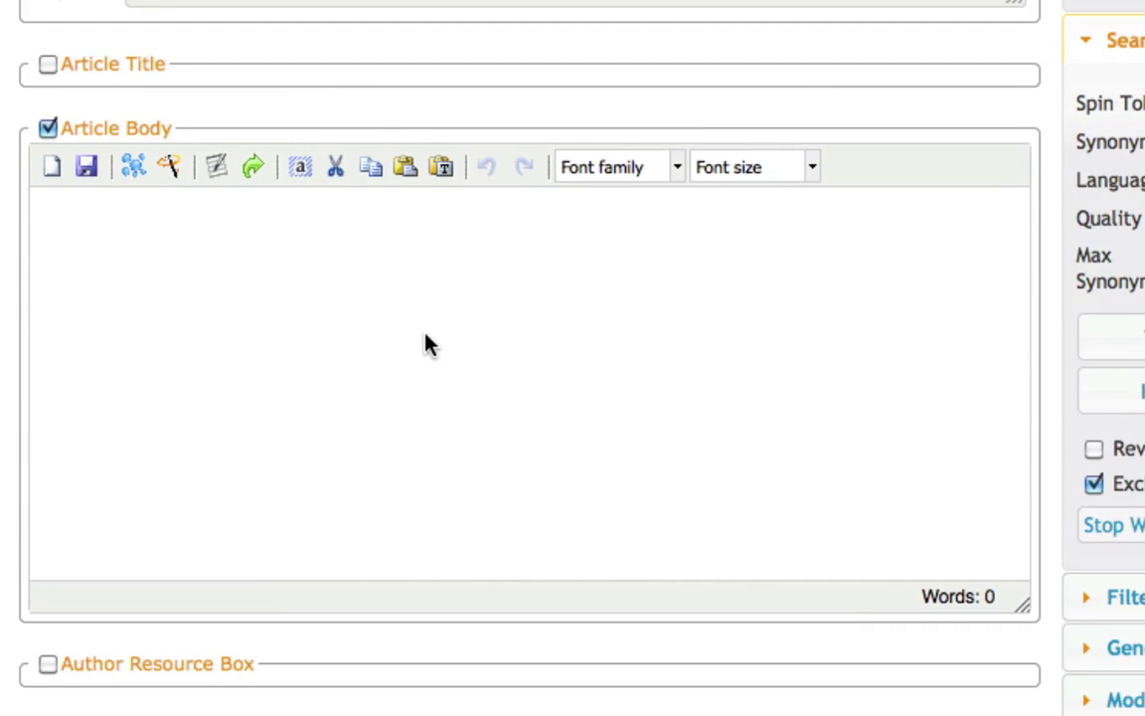
pyautogui.press('super+v')
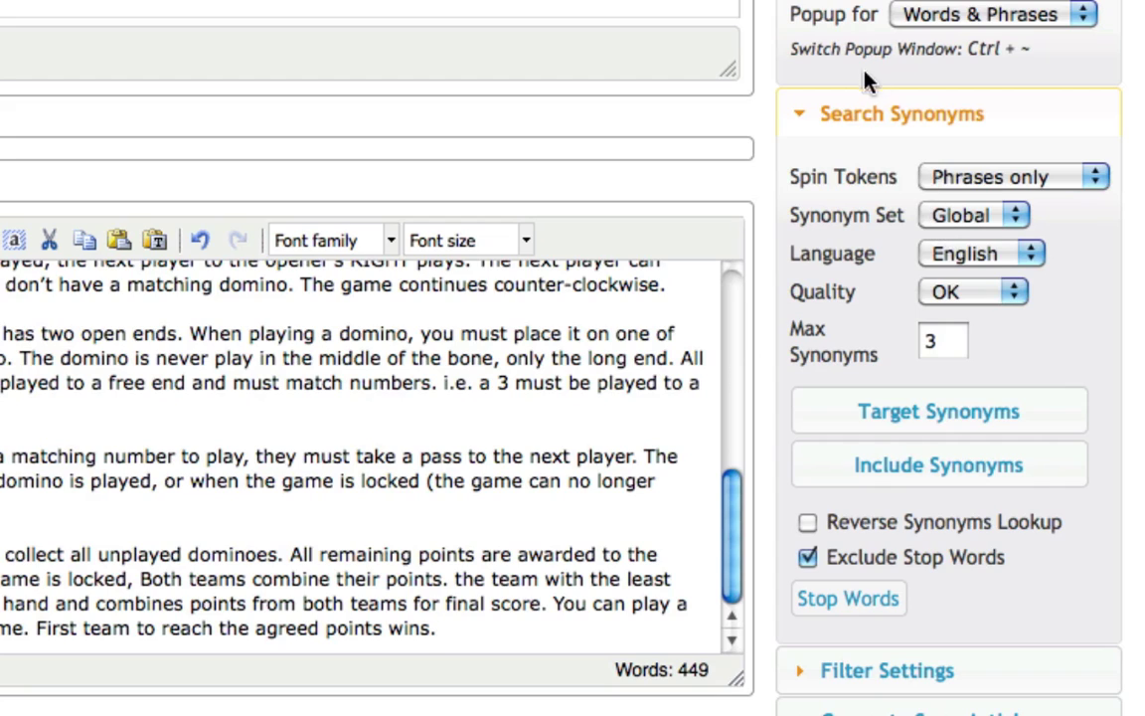
# Set Spin Tokens to Phrases/Words and Max Synonyms to 5, and run Target Synonyms on the article.
pyautogui.click(938, 411)
pyautogui.click(1097, 177)
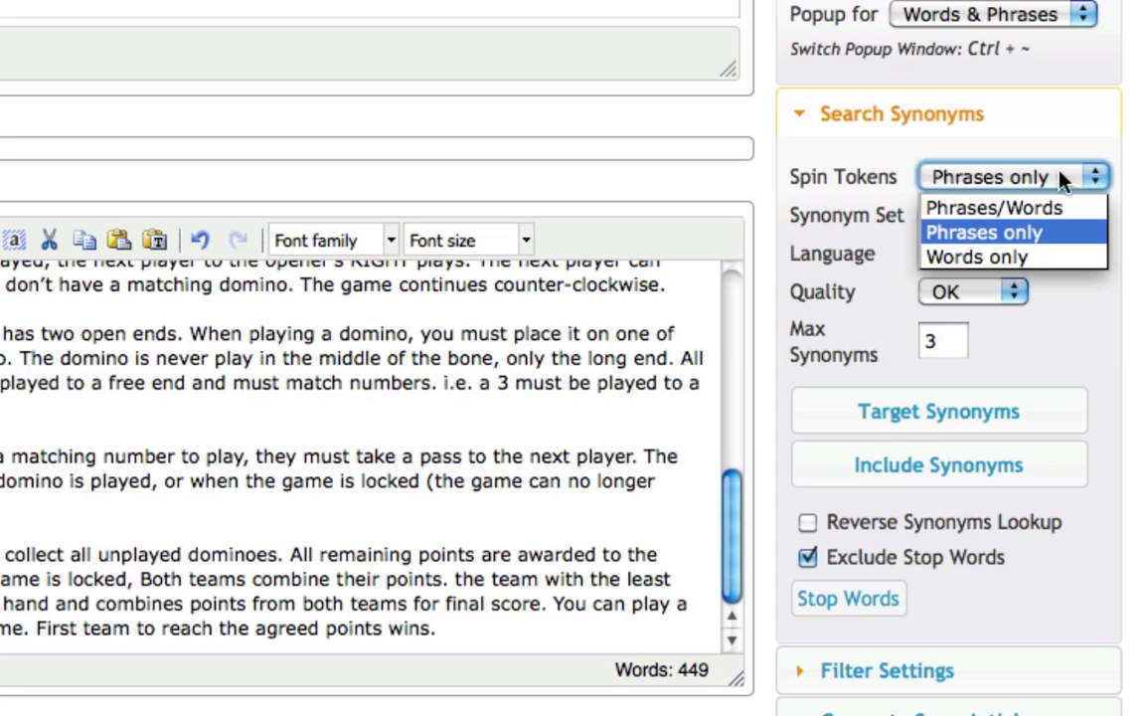
pyautogui.click(994, 208)
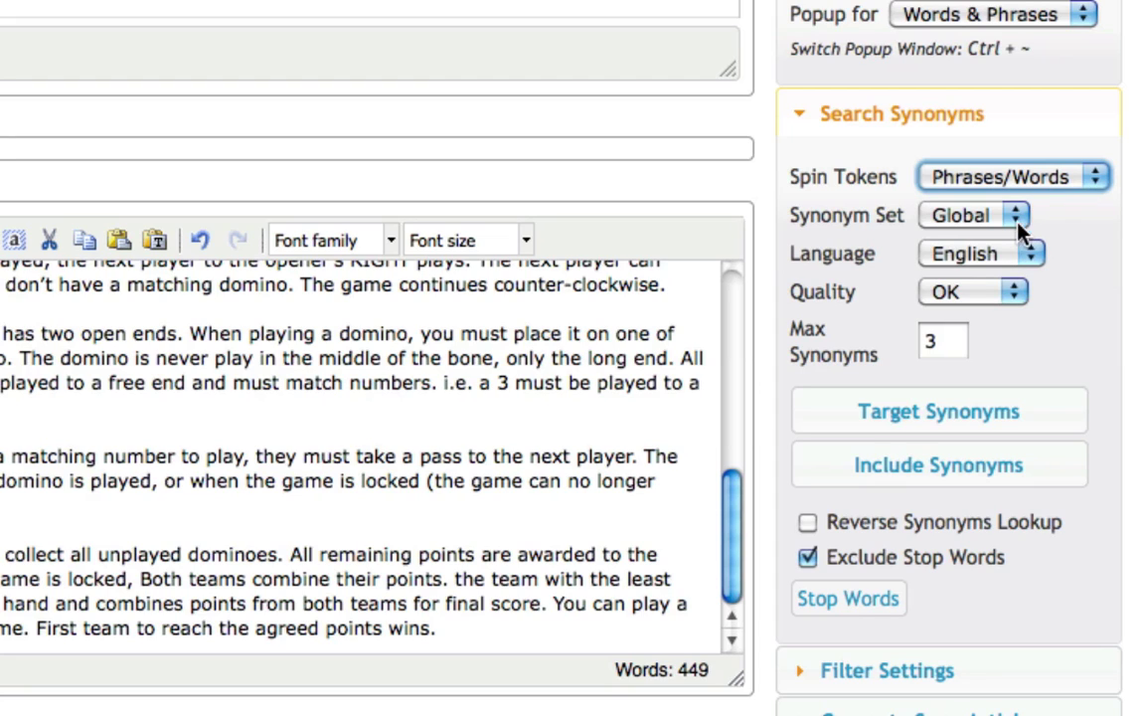
pyautogui.doubleClick(948, 356)
pyautogui.write('5')
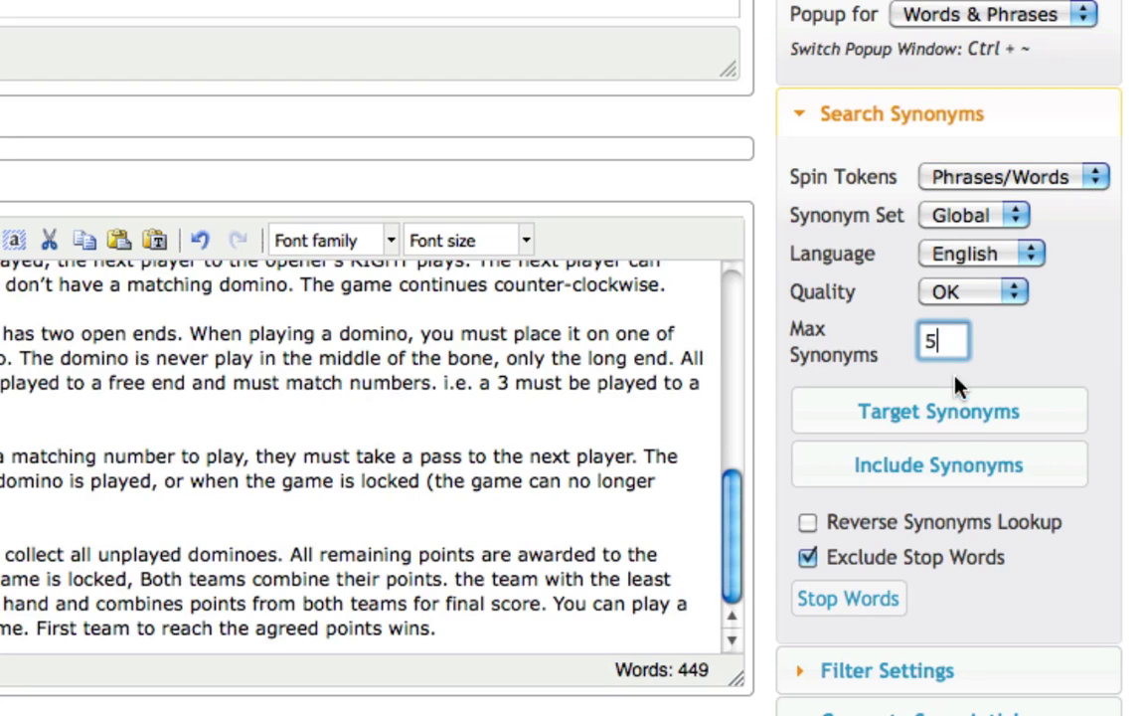
pyautogui.click(947, 423)
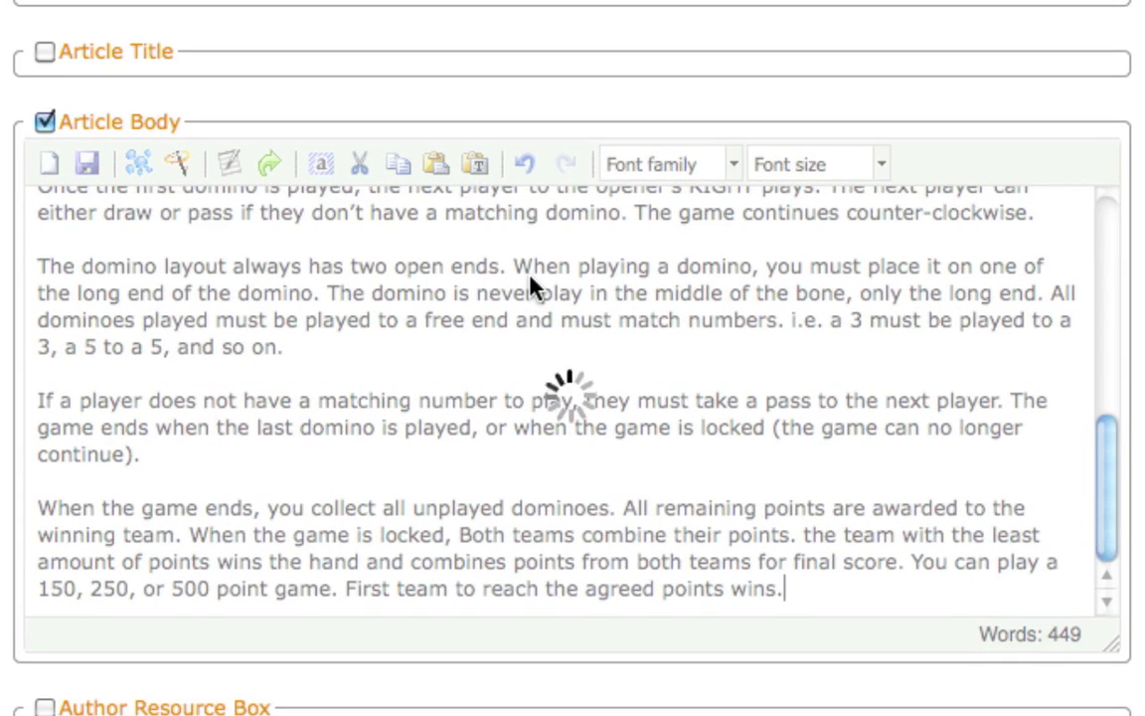
pyautogui.rightClick(530, 284)
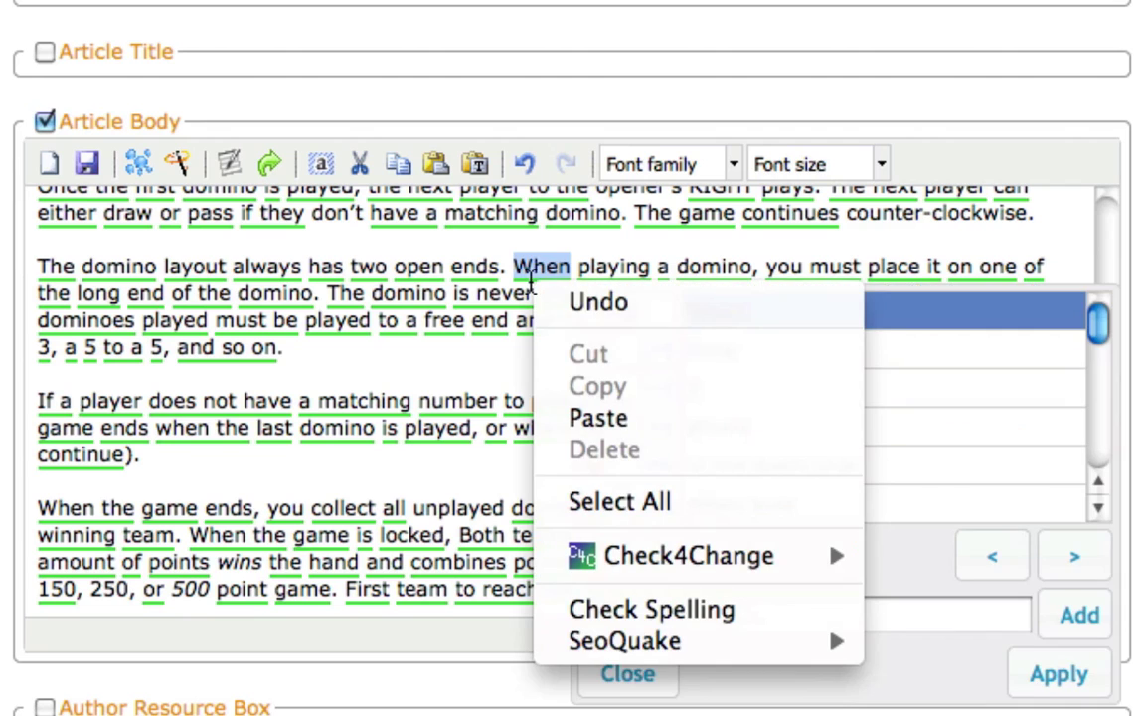
pyautogui.click(462, 331)
pyautogui.scroll(3, 463, 331)
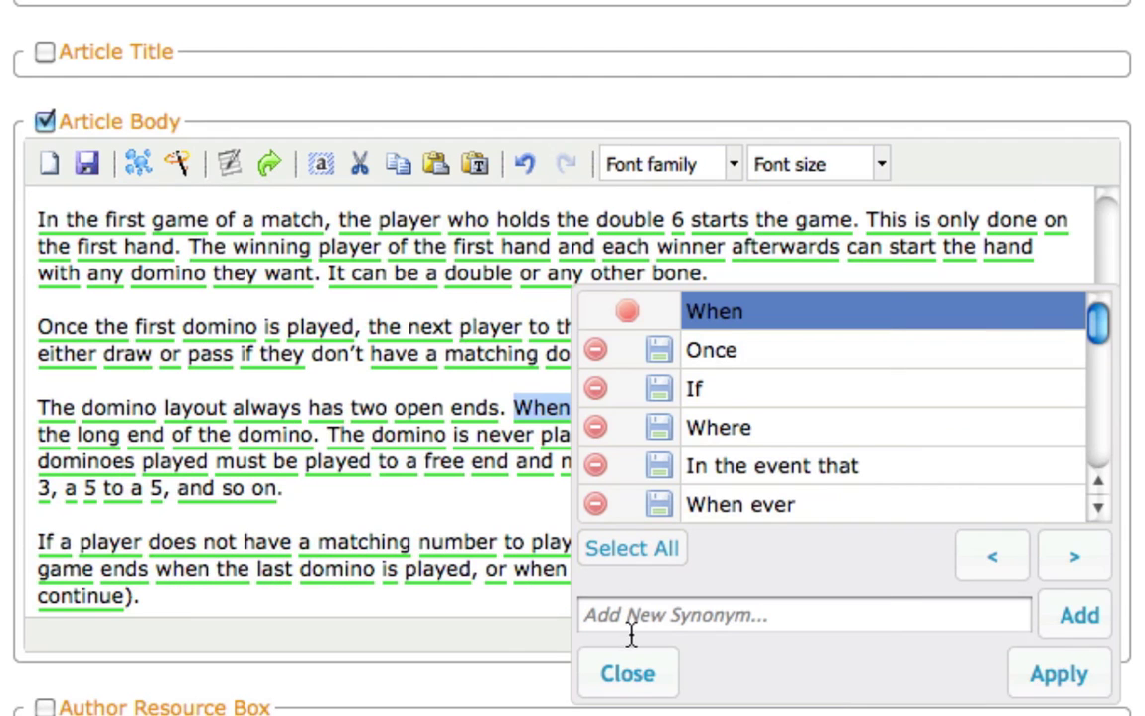
pyautogui.click(628, 676)
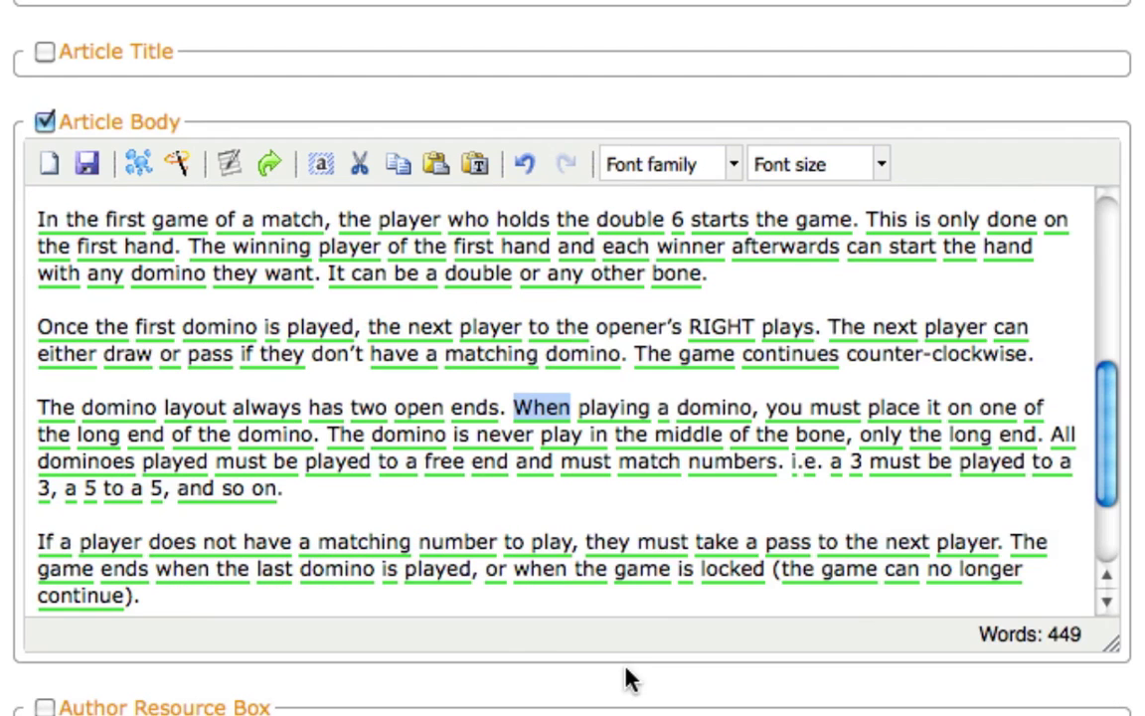
# Add Dominoe and Dominos as synonyms for the word "Dominoes" that opens the article.
pyautogui.scroll(5, 685, 505)
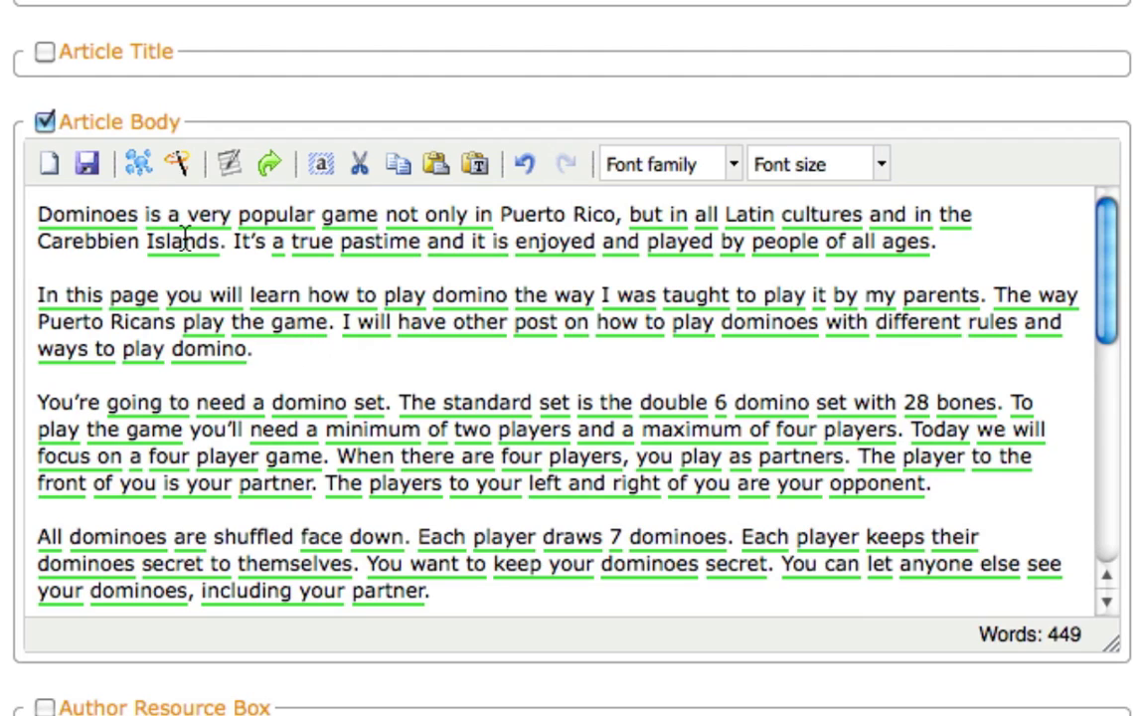
pyautogui.doubleClick(95, 215)
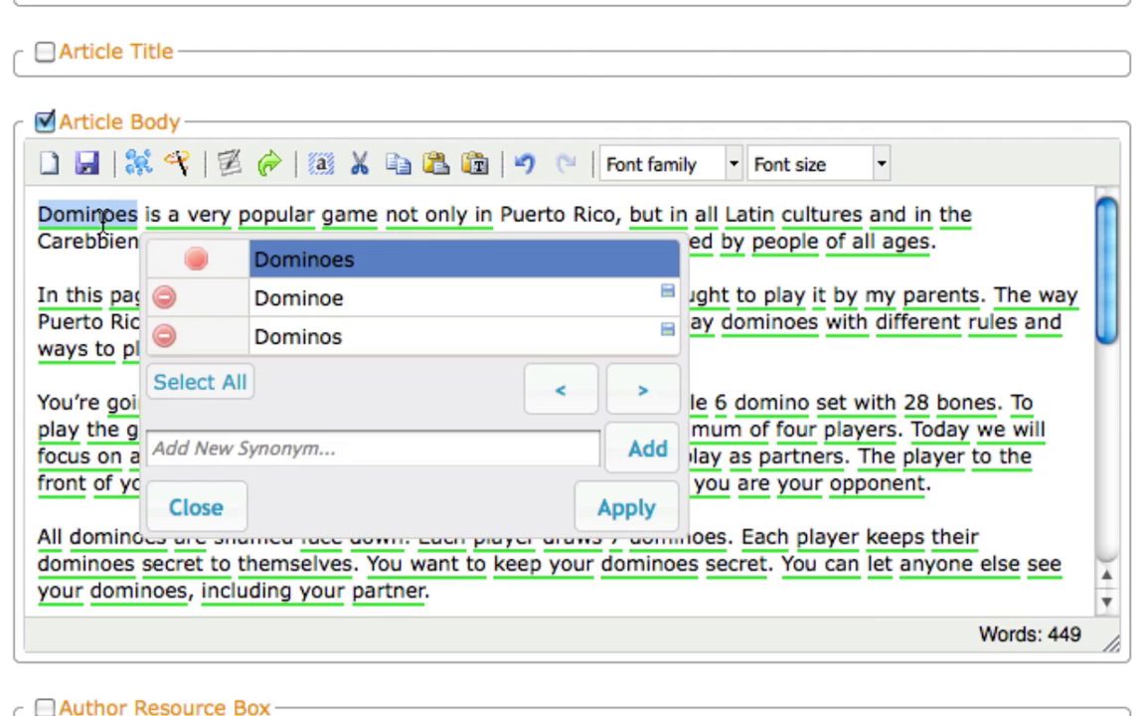
pyautogui.click(334, 300)
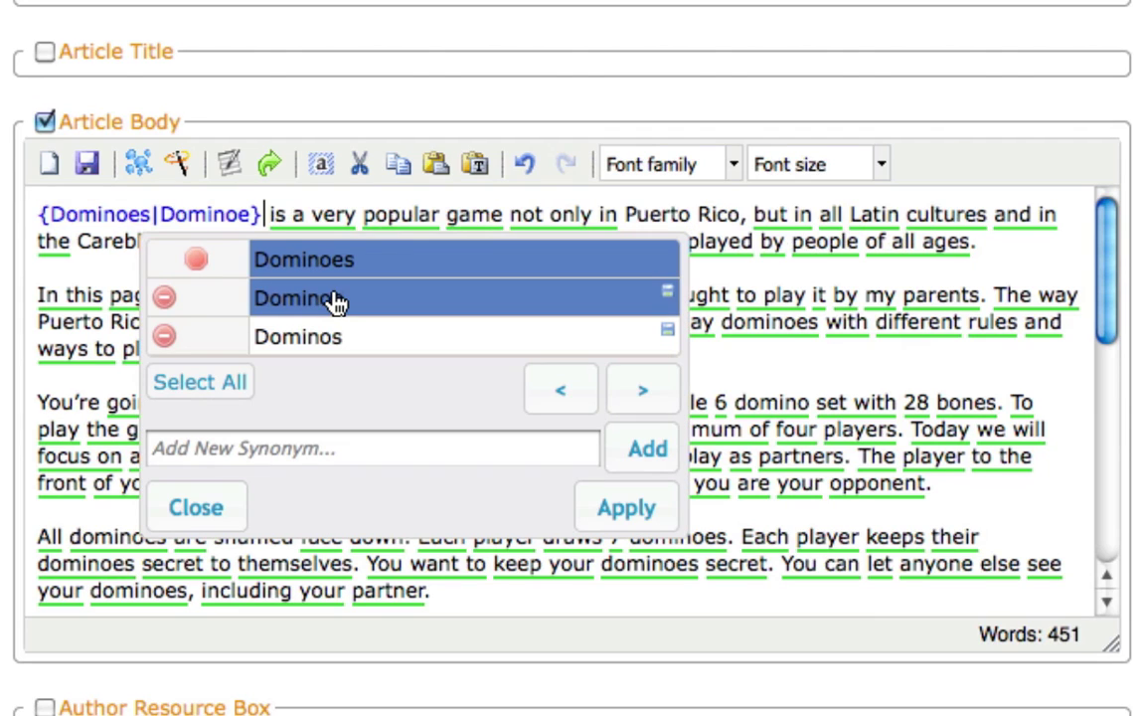
pyautogui.click(332, 336)
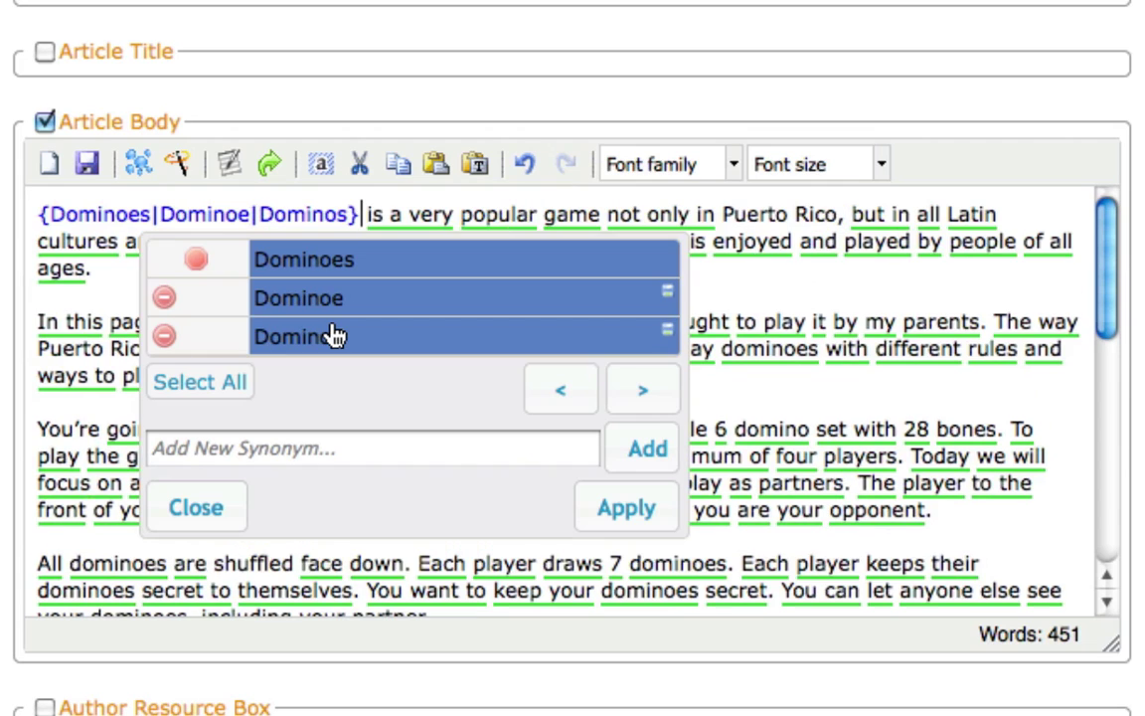
# Delete Dominoe from the suggested synonyms of "Dominoes", add it back as a custom synonym, and apply the set.
pyautogui.click(166, 300)
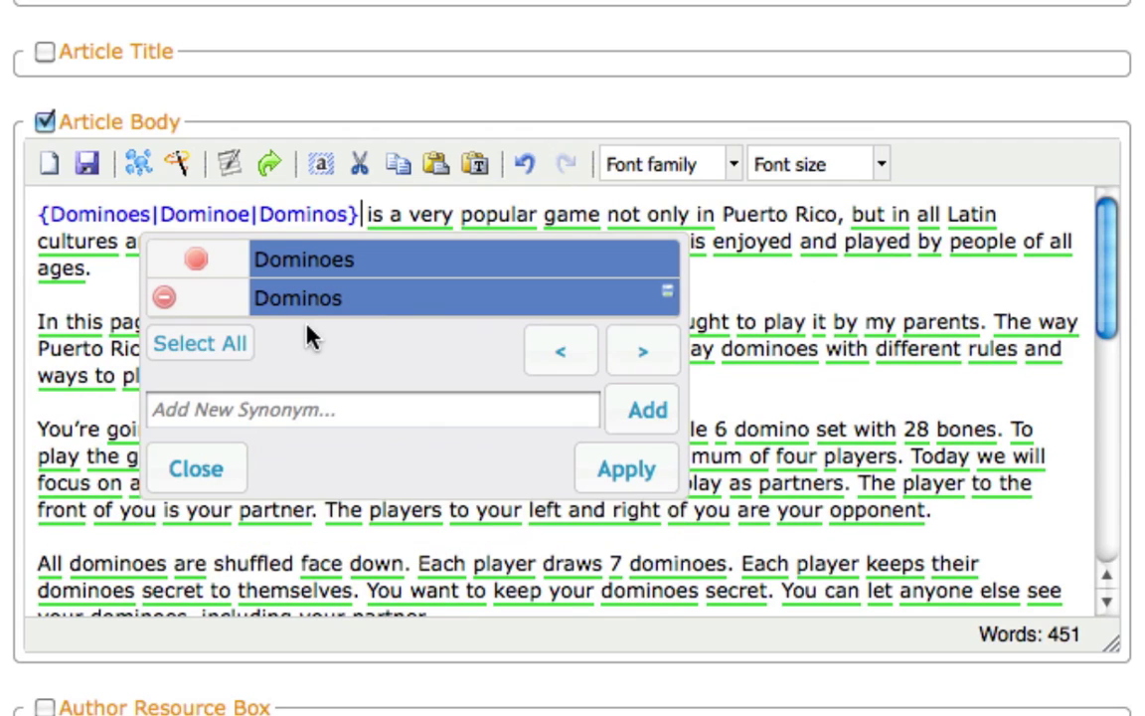
pyautogui.click(351, 425)
pyautogui.write('Domi')
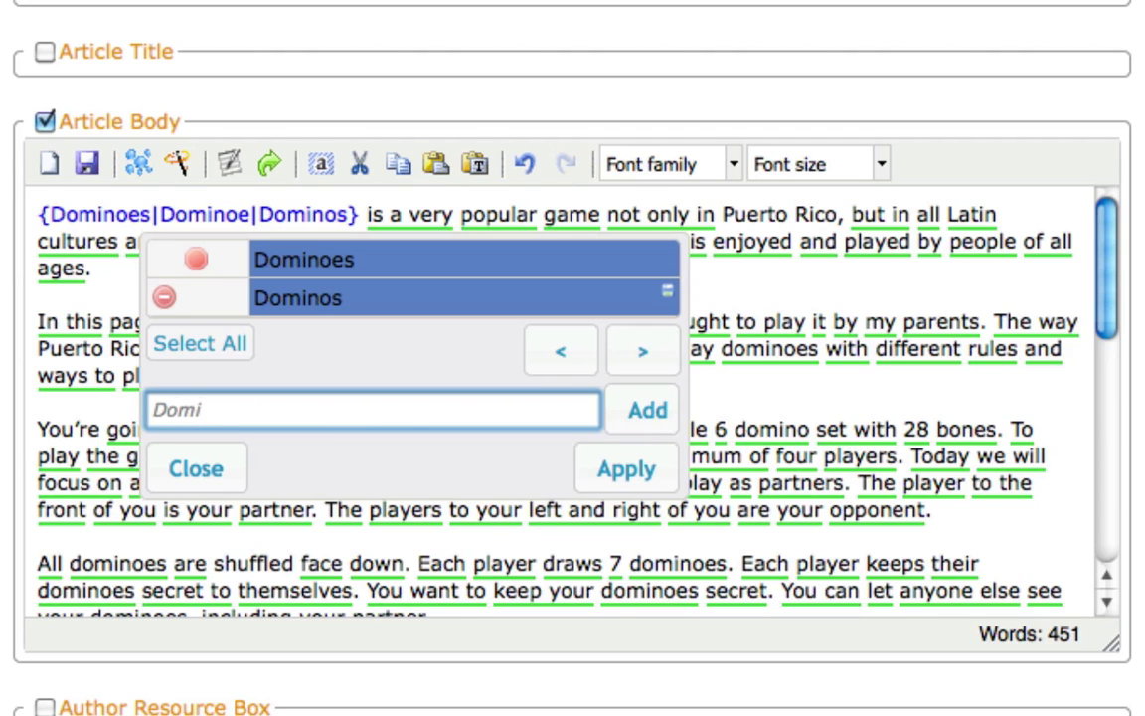
pyautogui.write('noe')
pyautogui.click(653, 414)
pyautogui.click(632, 440)
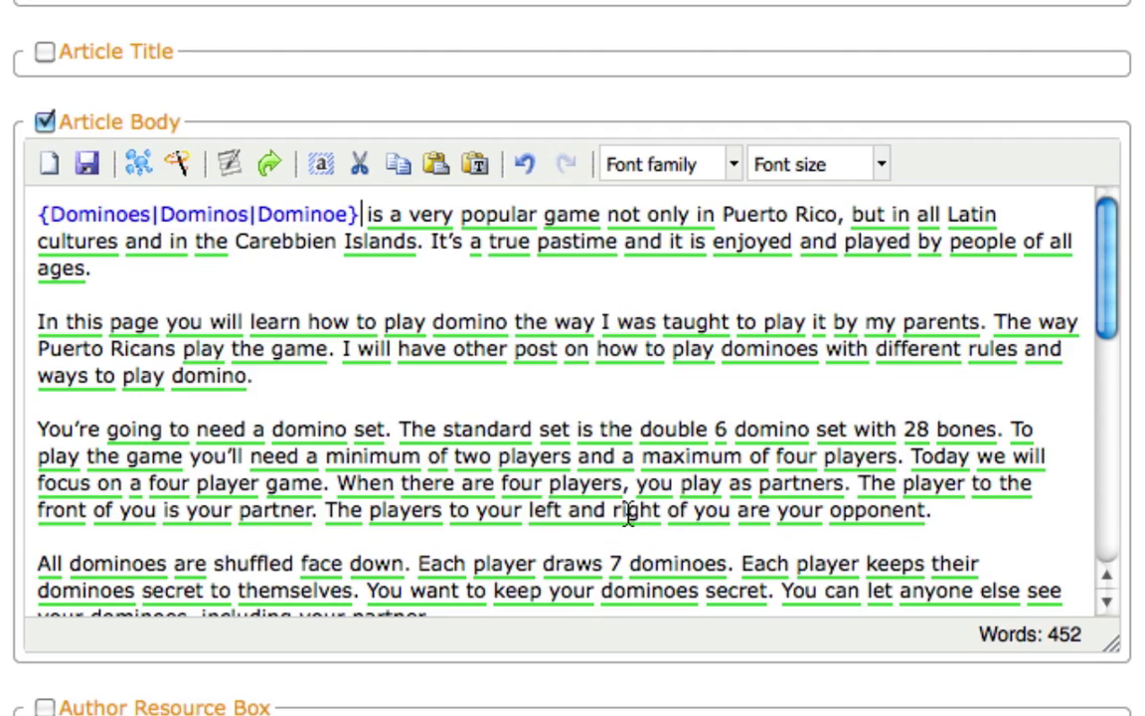
# Add "is a really" as a synonym for the phrase "is a very" in the first sentence and apply it.
pyautogui.click(367, 214)
pyautogui.keyDown('shift'); pyautogui.click(453, 214); pyautogui.keyUp('shift')
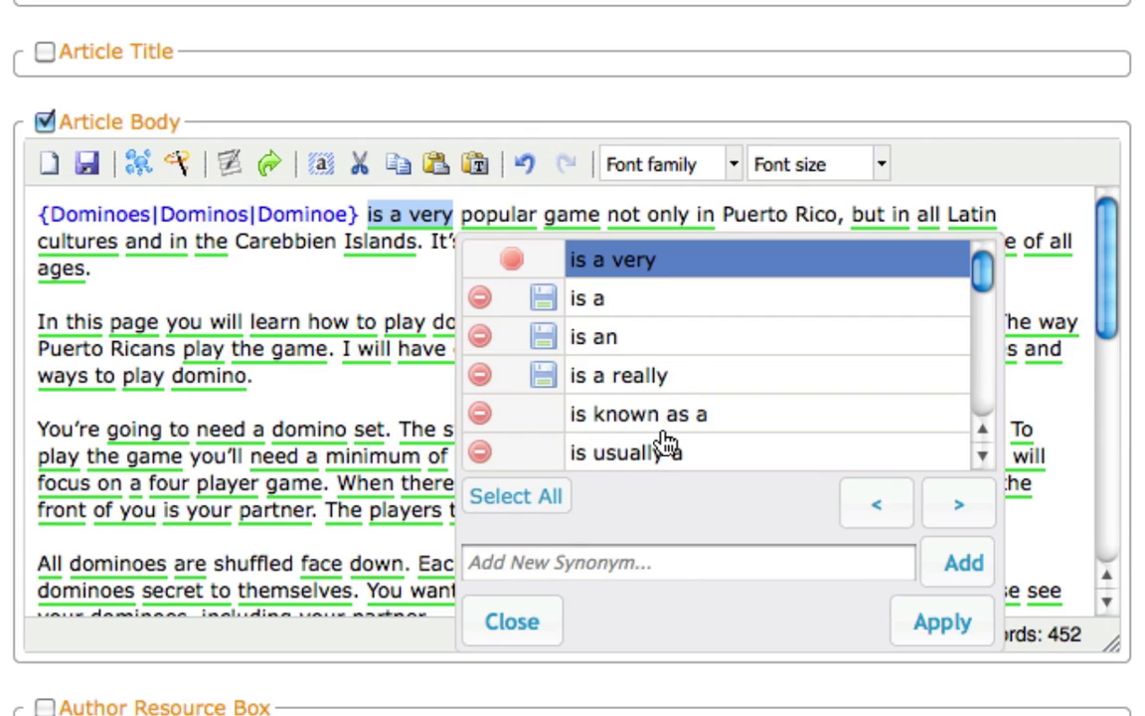
pyautogui.click(674, 388)
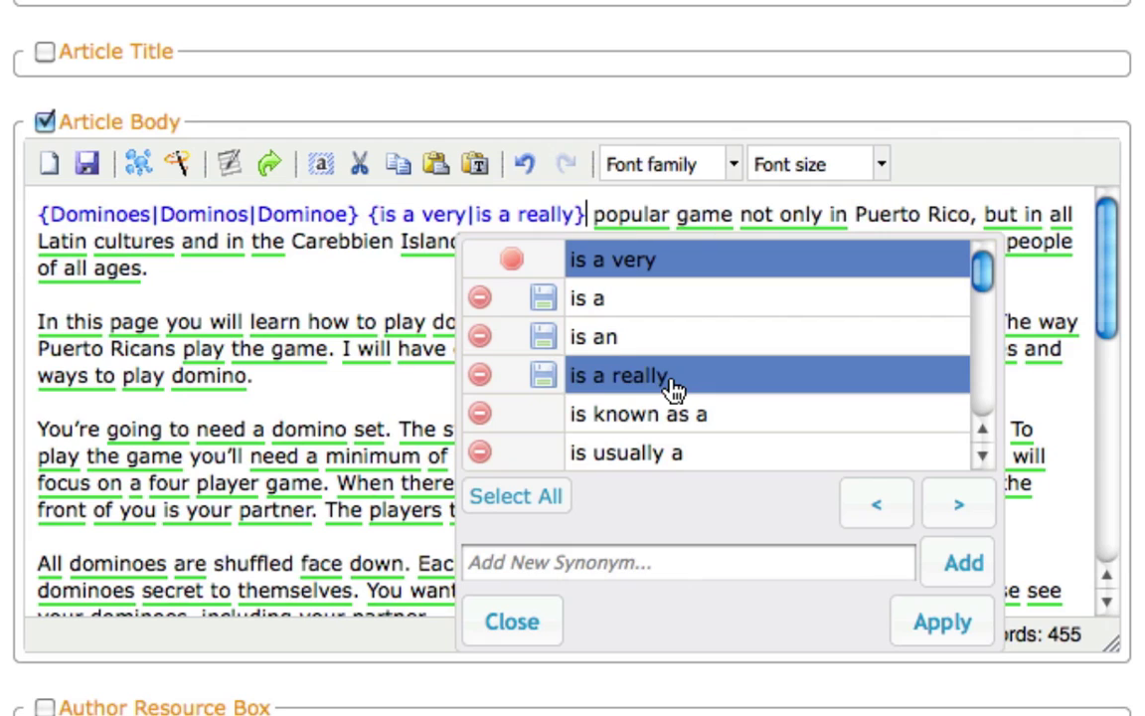
pyautogui.scroll(-5, 673, 390)
pyautogui.scroll(-4, 674, 391)
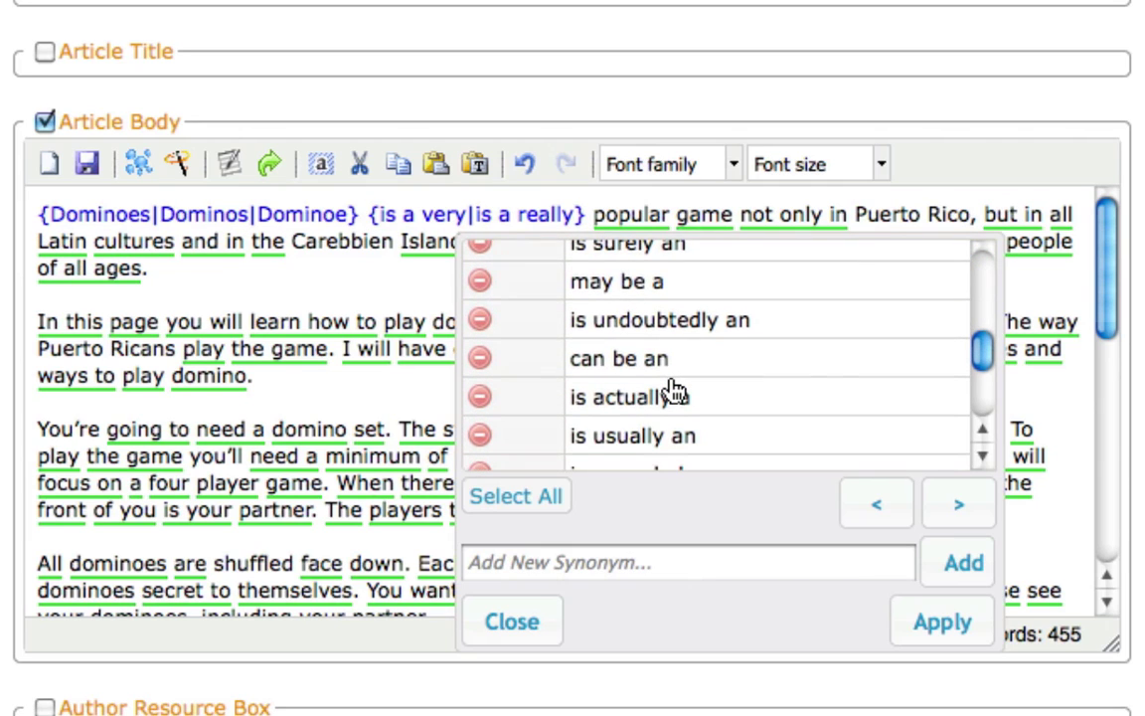
pyautogui.scroll(-2, 674, 388)
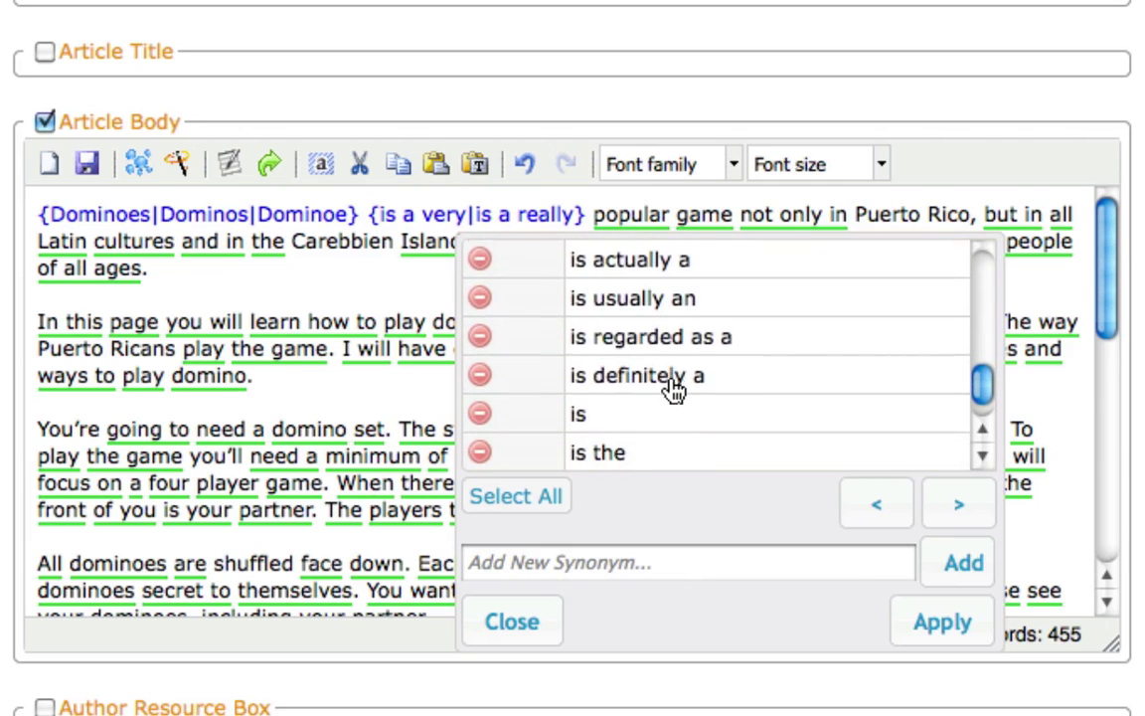
pyautogui.scroll(5, 674, 389)
pyautogui.scroll(2, 672, 389)
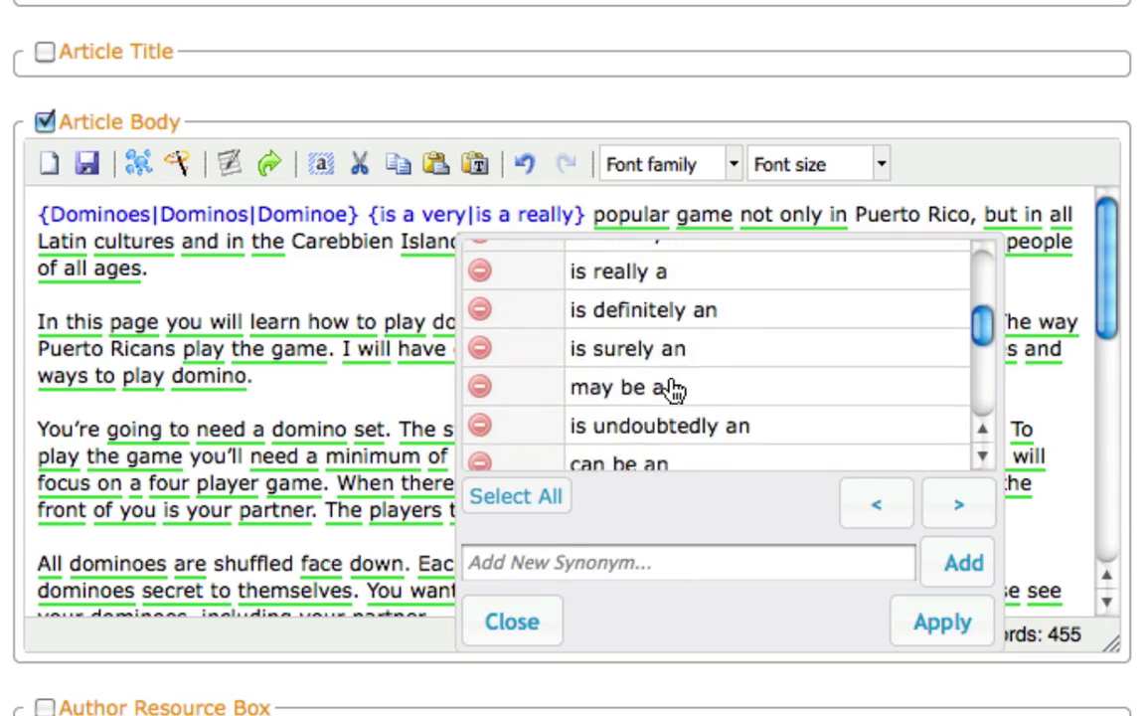
pyautogui.scroll(-5, 671, 389)
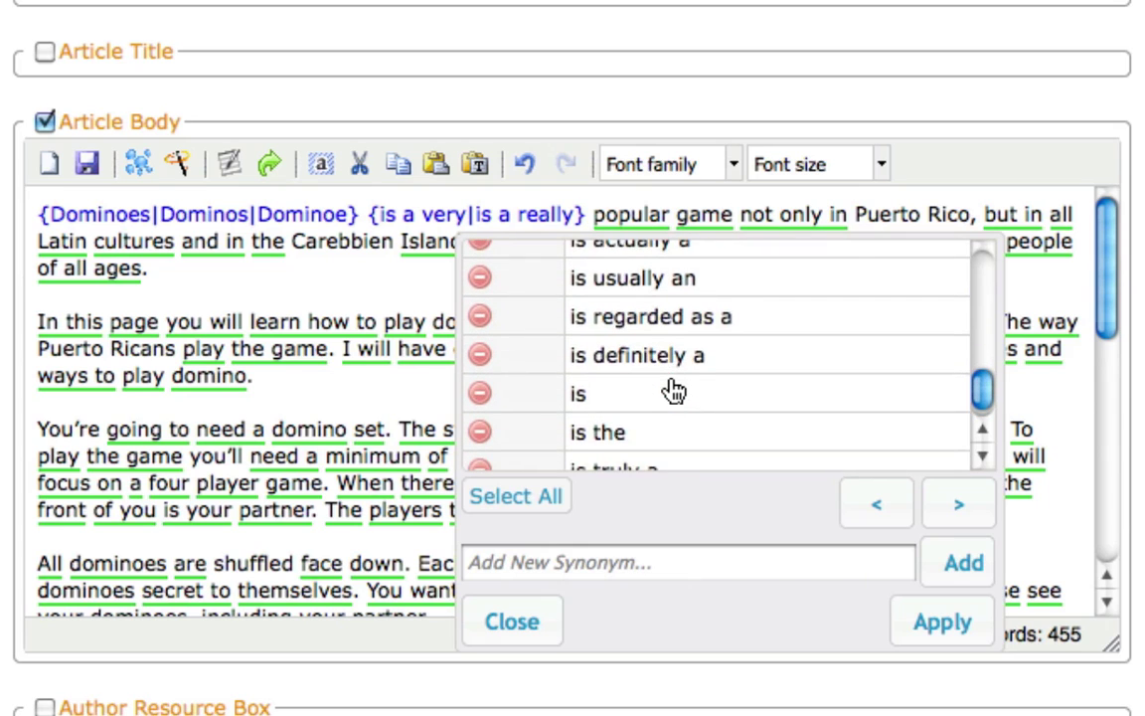
pyautogui.click(909, 628)
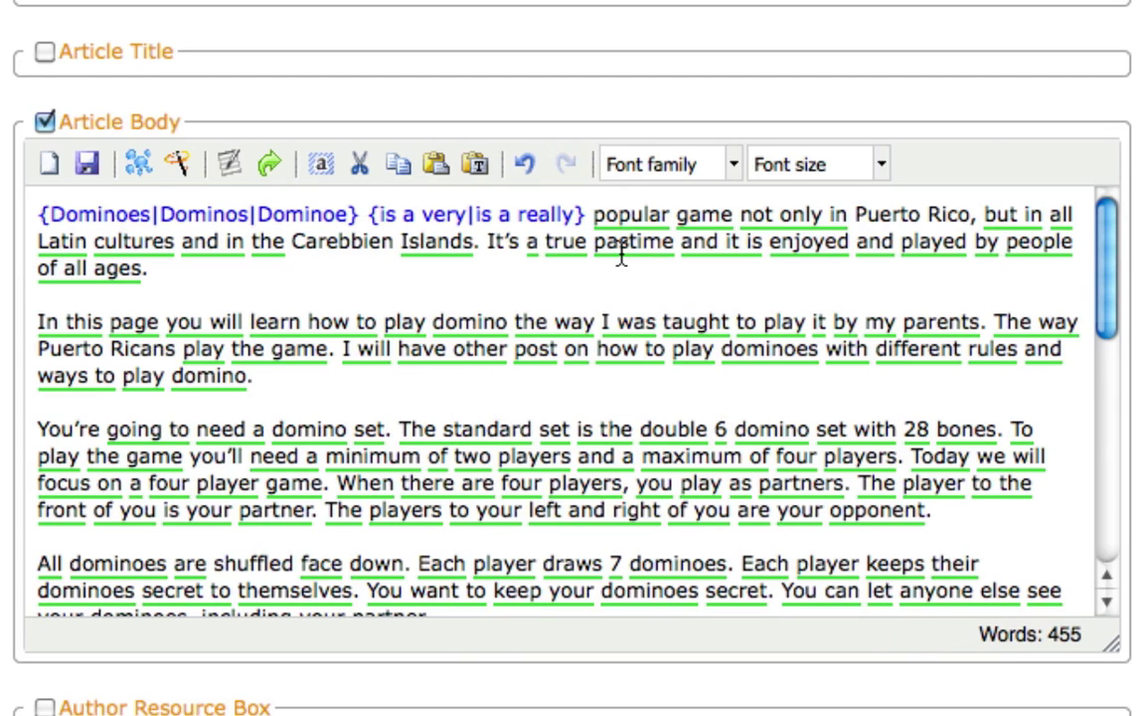
# Select famous, well known, favorite and a favorite as synonyms for "popular" in the first sentence.
pyautogui.click(624, 219)
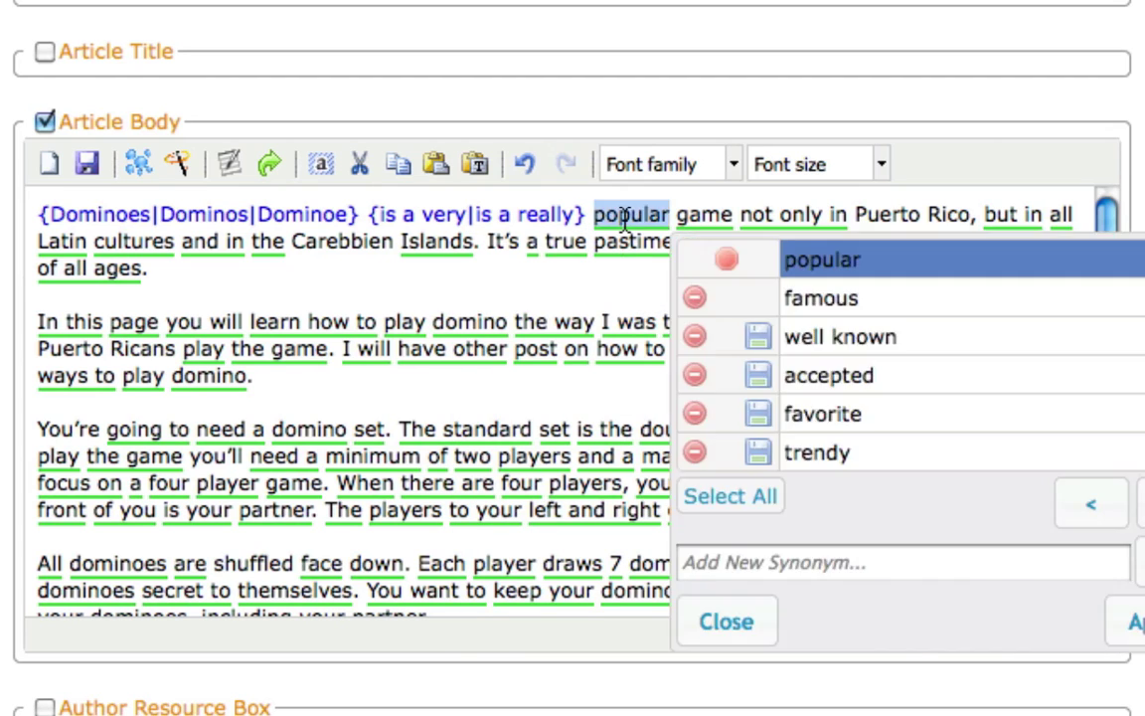
pyautogui.click(840, 313)
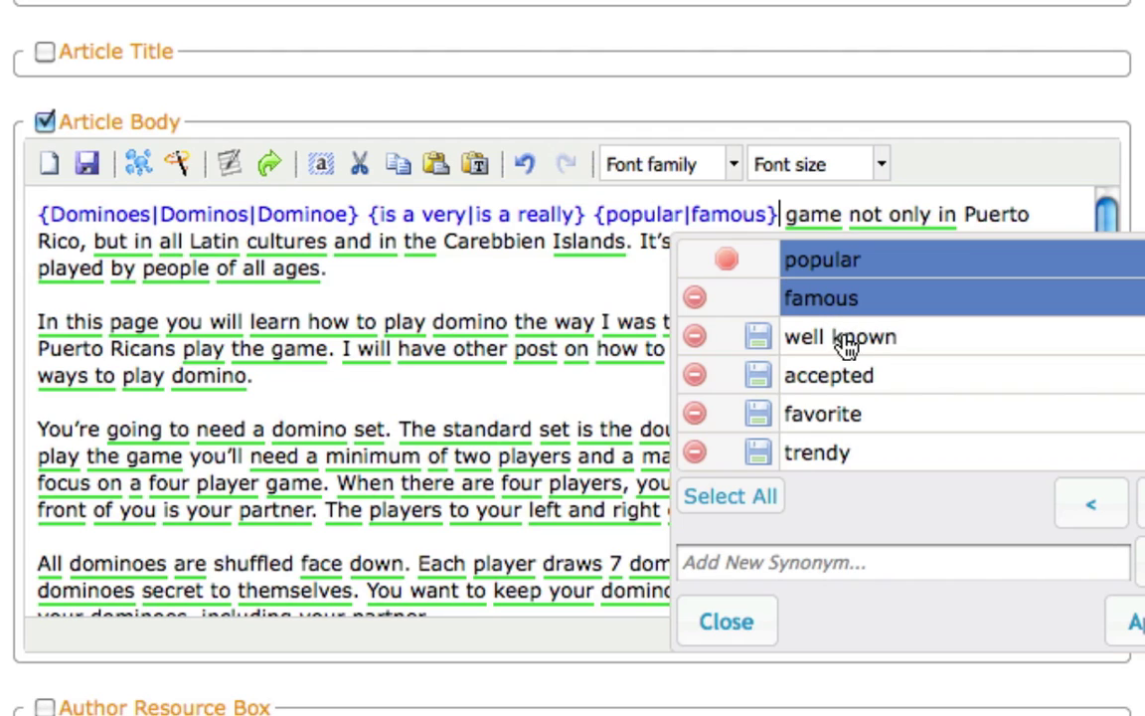
pyautogui.click(844, 340)
pyautogui.click(855, 423)
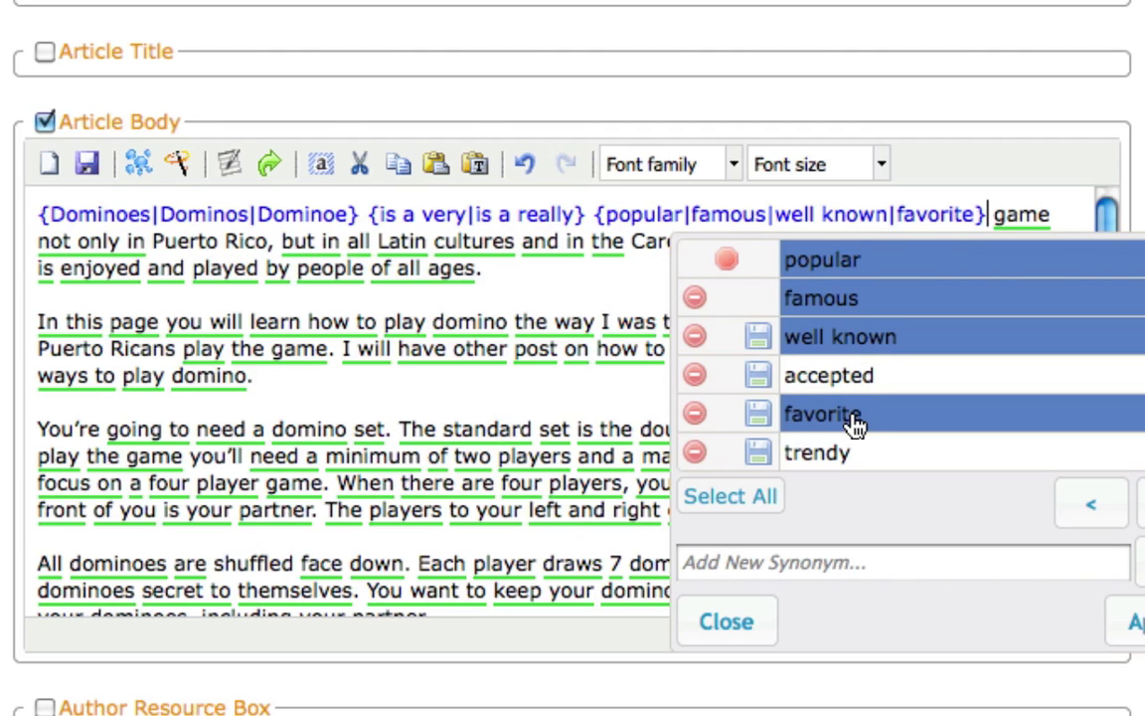
pyautogui.scroll(-5, 875, 375)
pyautogui.scroll(-2, 871, 373)
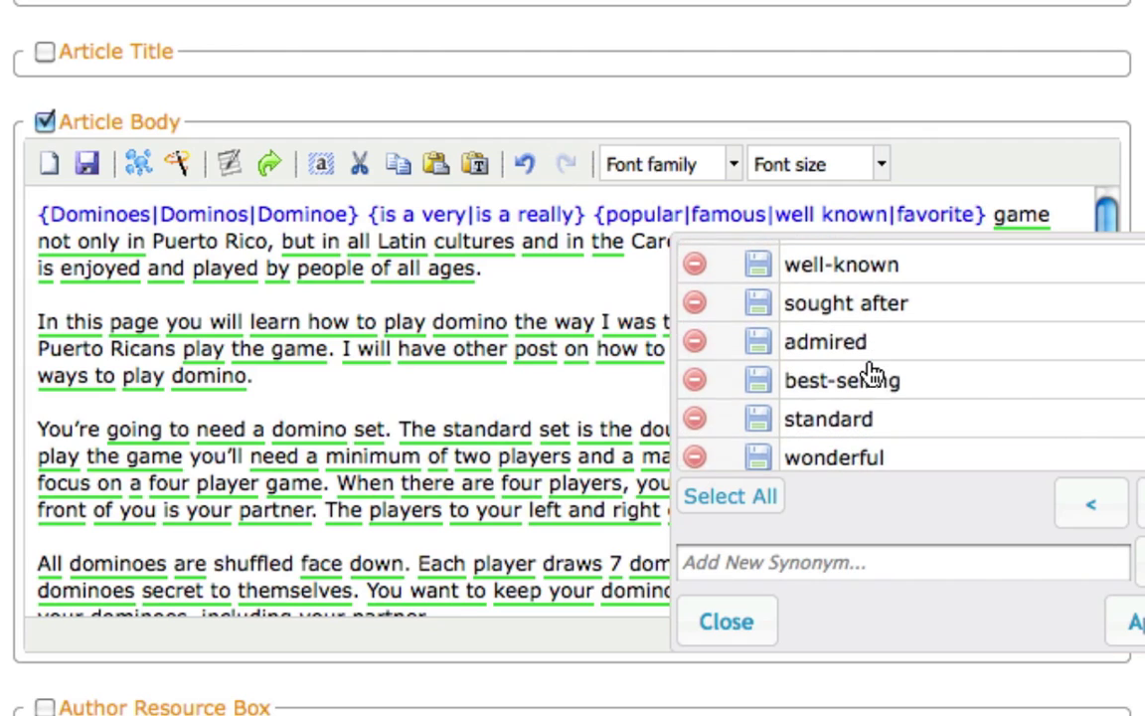
pyautogui.scroll(-2, 872, 369)
pyautogui.scroll(-5, 871, 369)
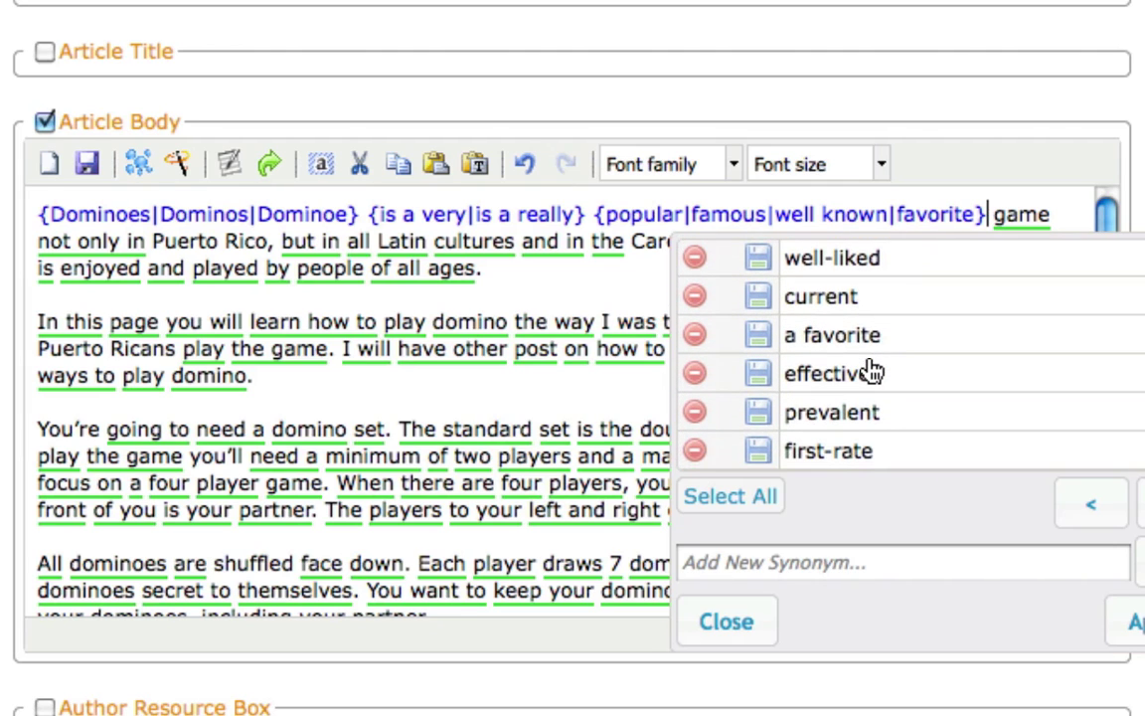
pyautogui.click(859, 337)
pyautogui.scroll(-2, 858, 389)
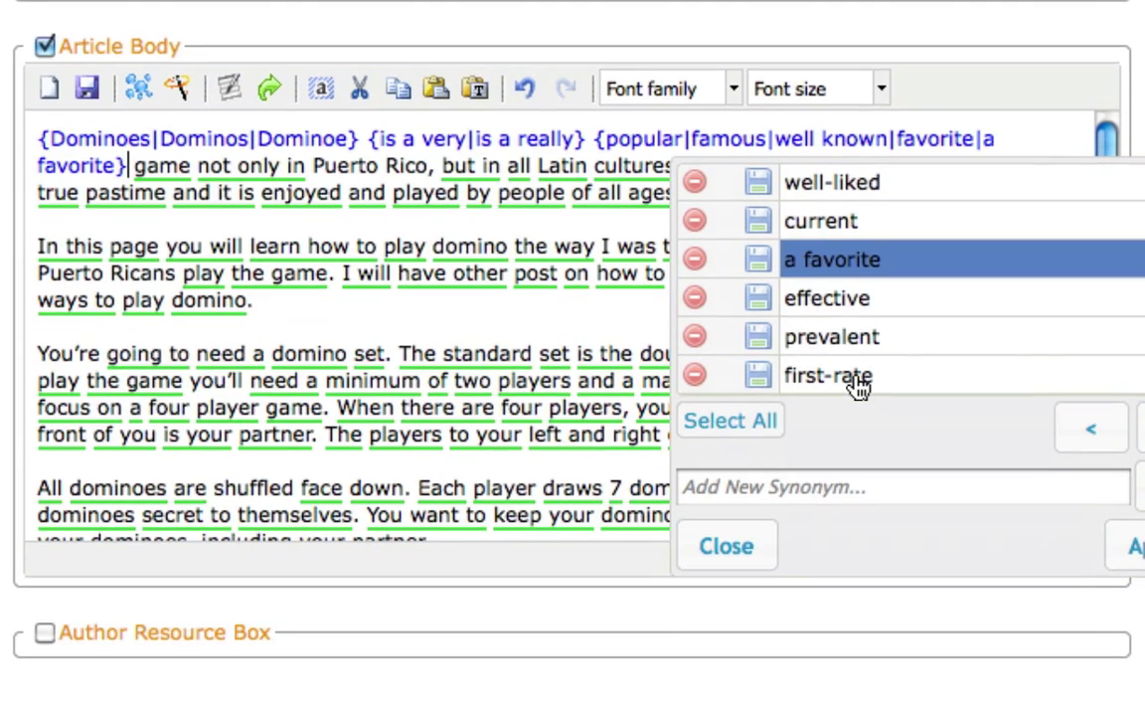
# Add the custom synonym "a favotire pastime" to the "popular" set and close its synonym list.
pyautogui.click(900, 484)
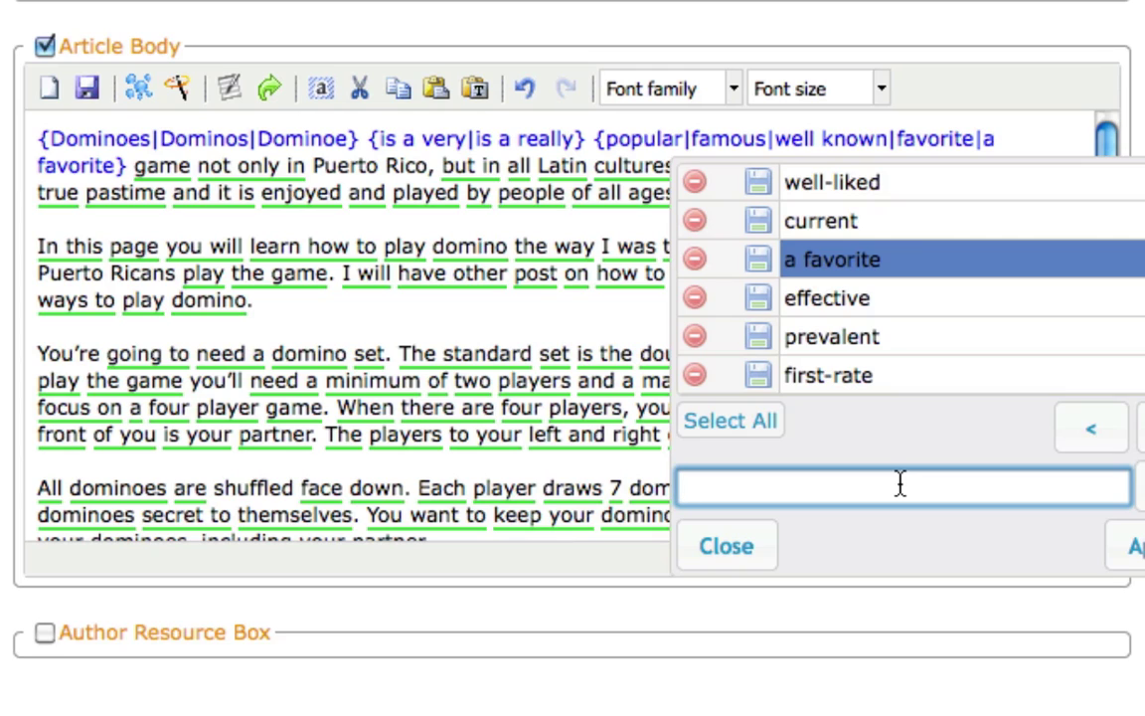
pyautogui.write('a favotire pastime')
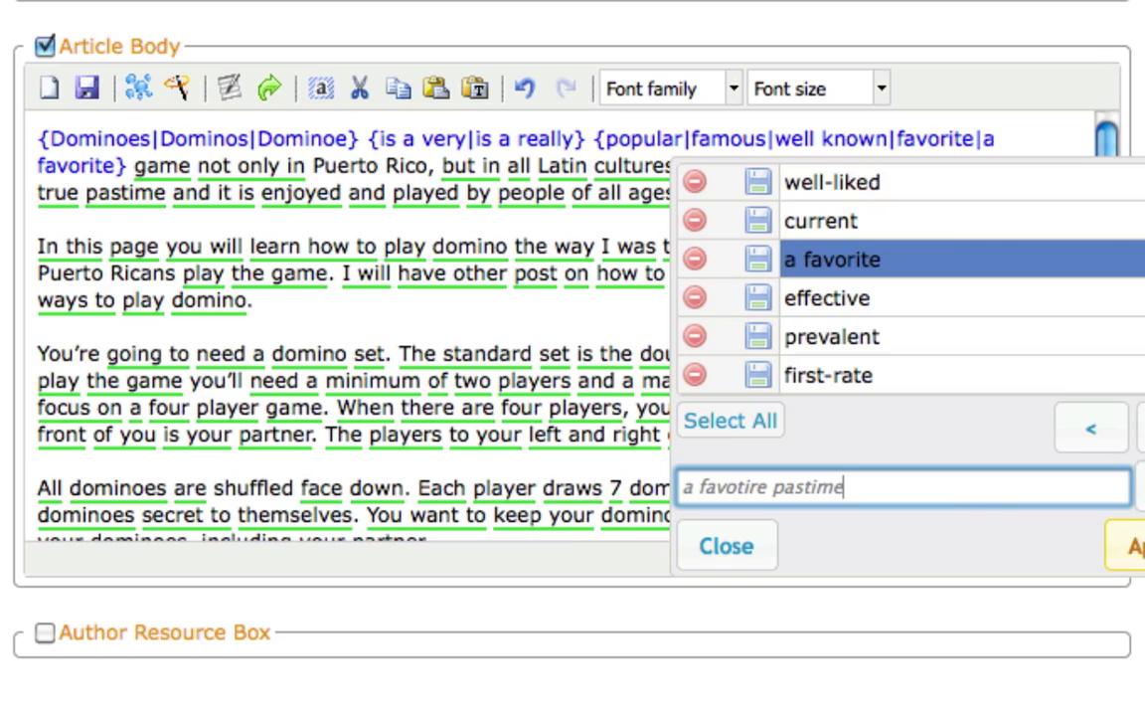
pyautogui.press('Return')
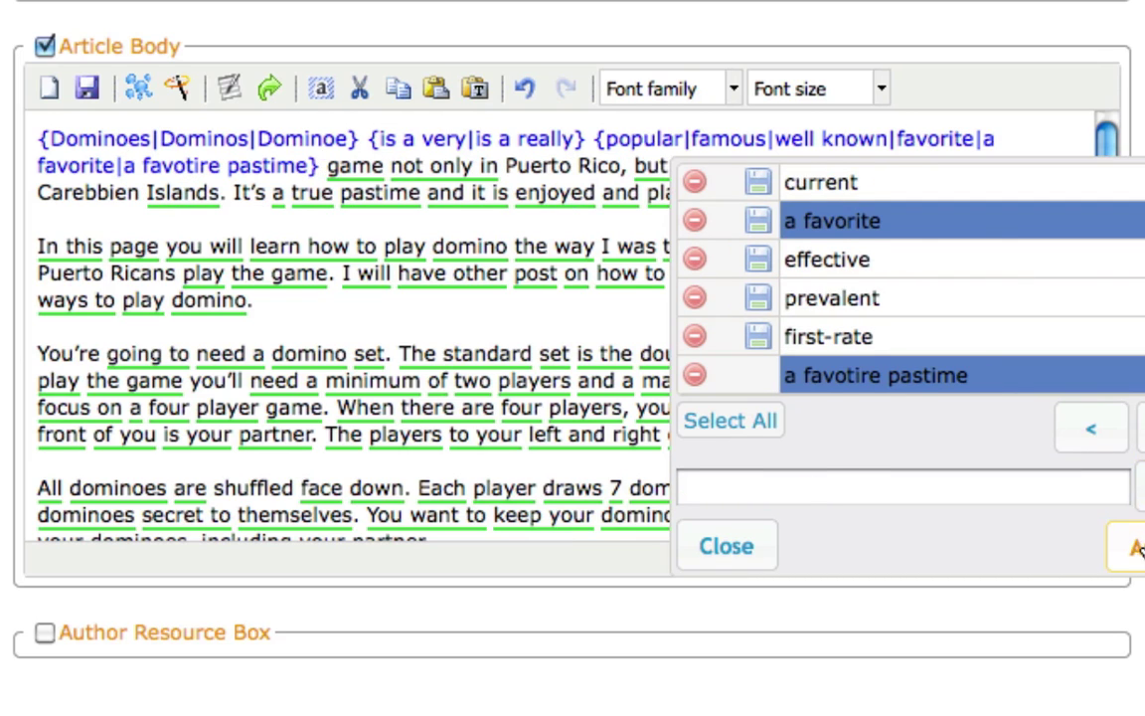
pyautogui.press('Escape')
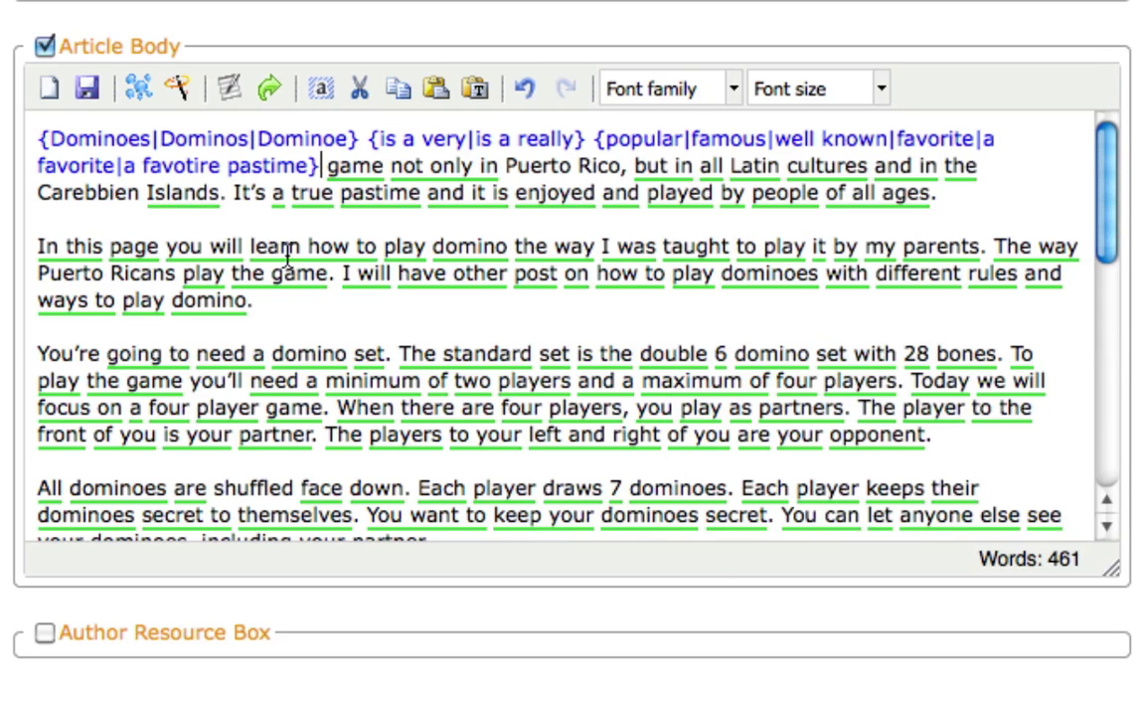
# Check the suggested synonyms for "game" in the first sentence and close the list without choosing any.
pyautogui.doubleClick(360, 165)
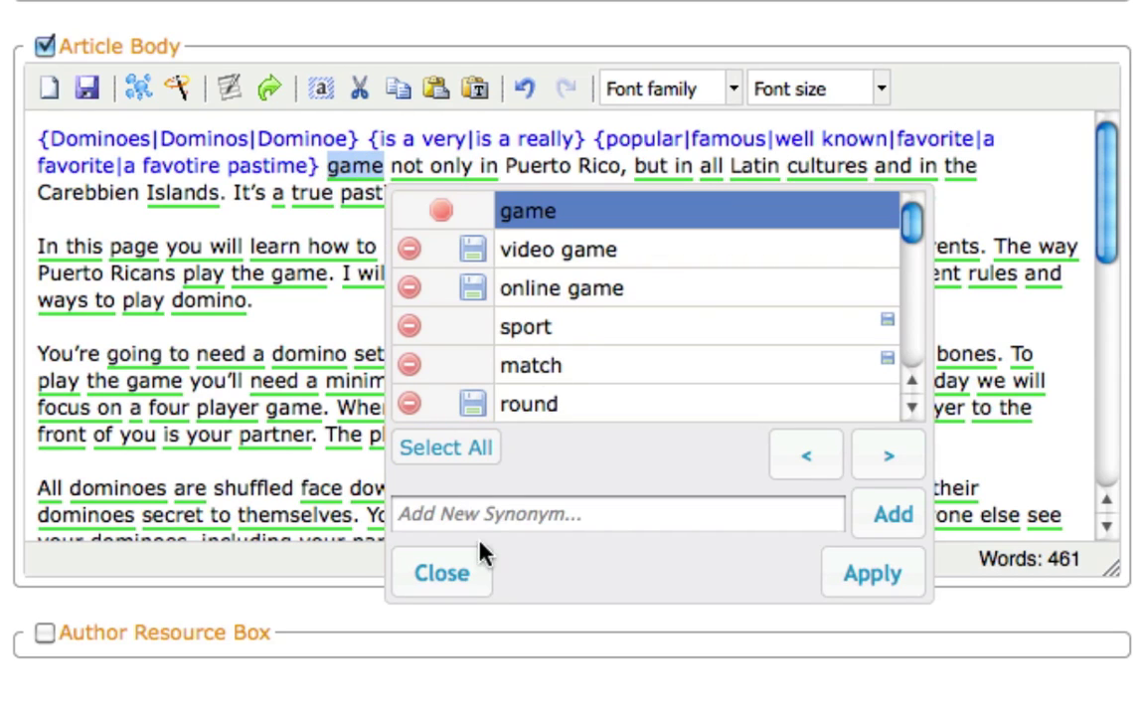
pyautogui.scroll(-2, 586, 323)
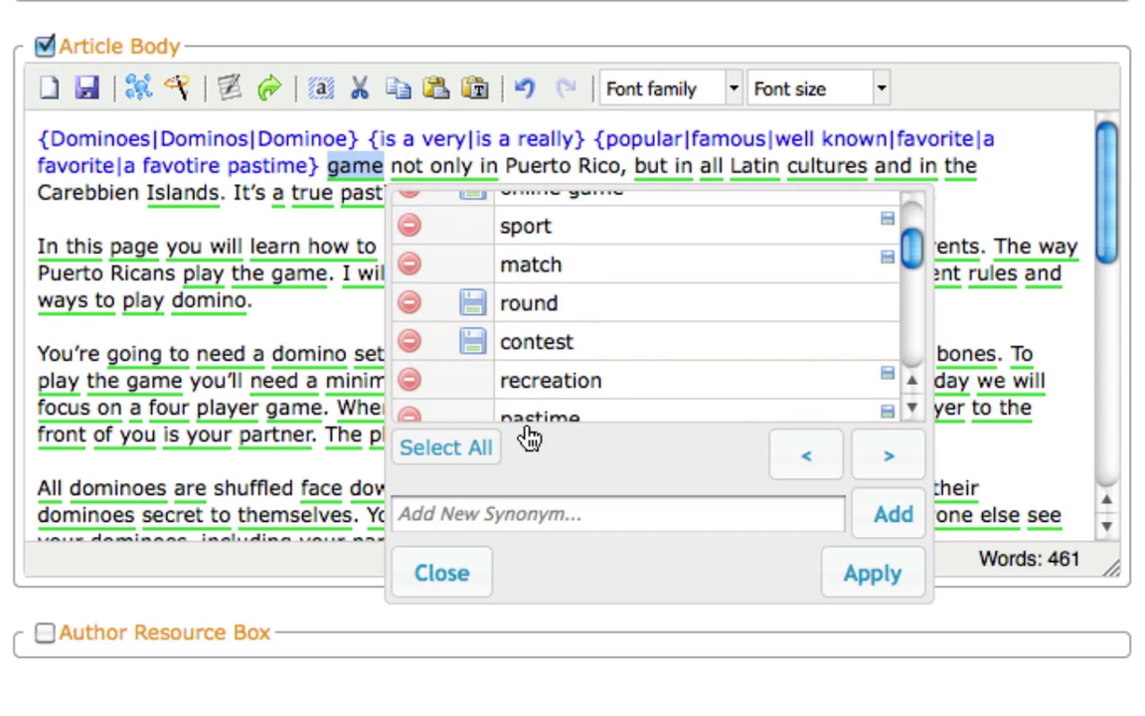
pyautogui.click(449, 577)
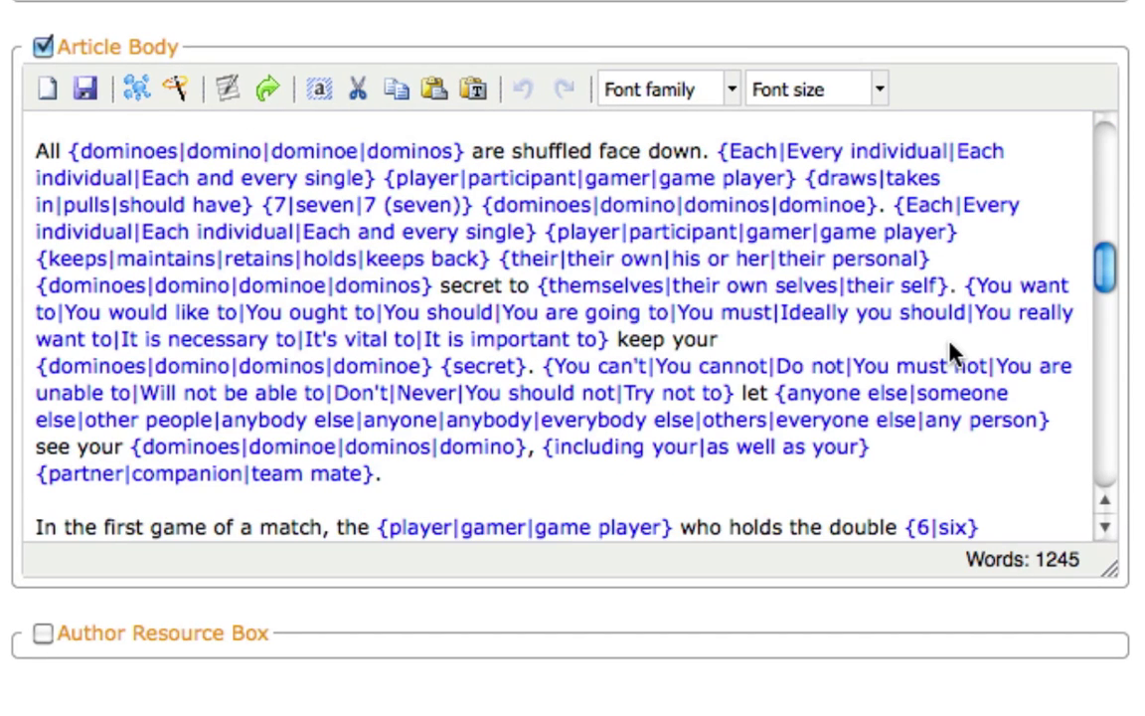
# Check the suggested synonyms for the phrase "secret to" in the paragraph about shuffling dominoes, without choosing any.
pyautogui.scroll(-1, 597, 268)
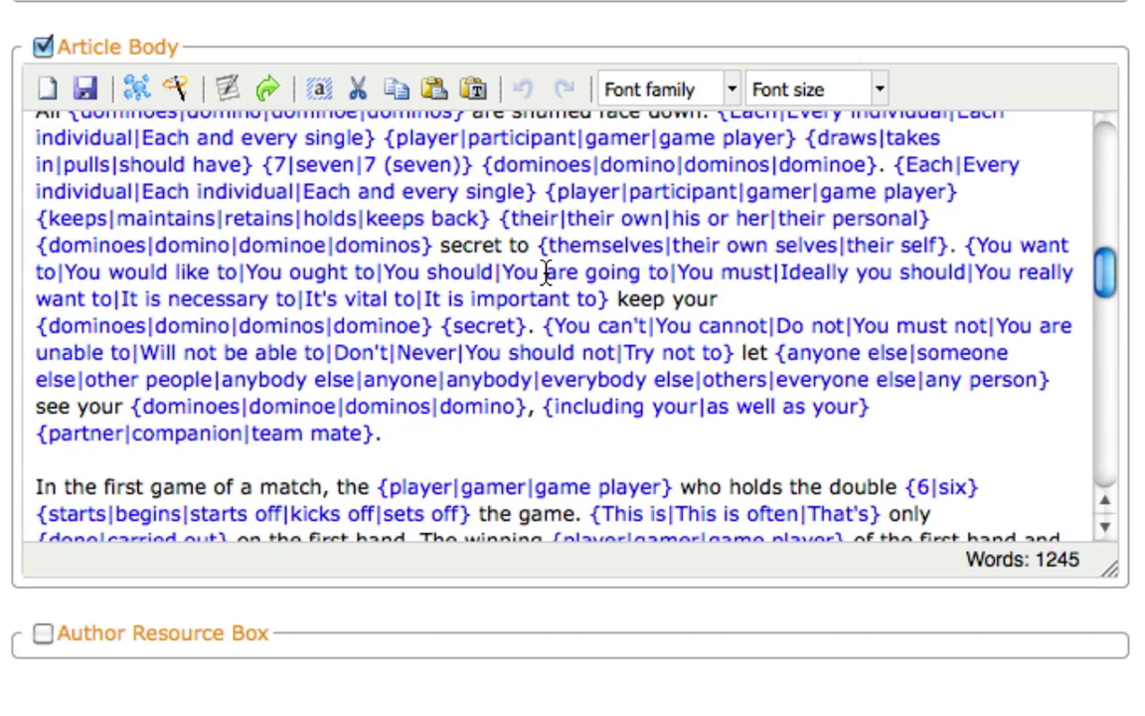
pyautogui.scroll(-1, 544, 271)
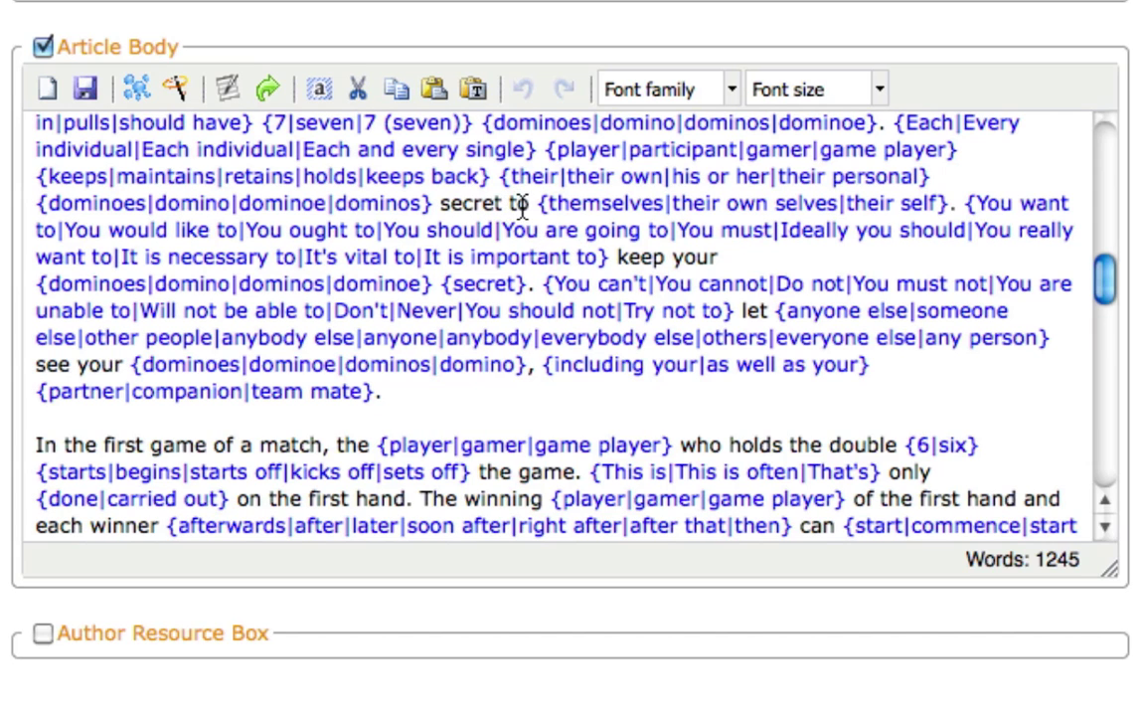
pyautogui.moveTo(439, 205); pyautogui.dragTo(527, 212)
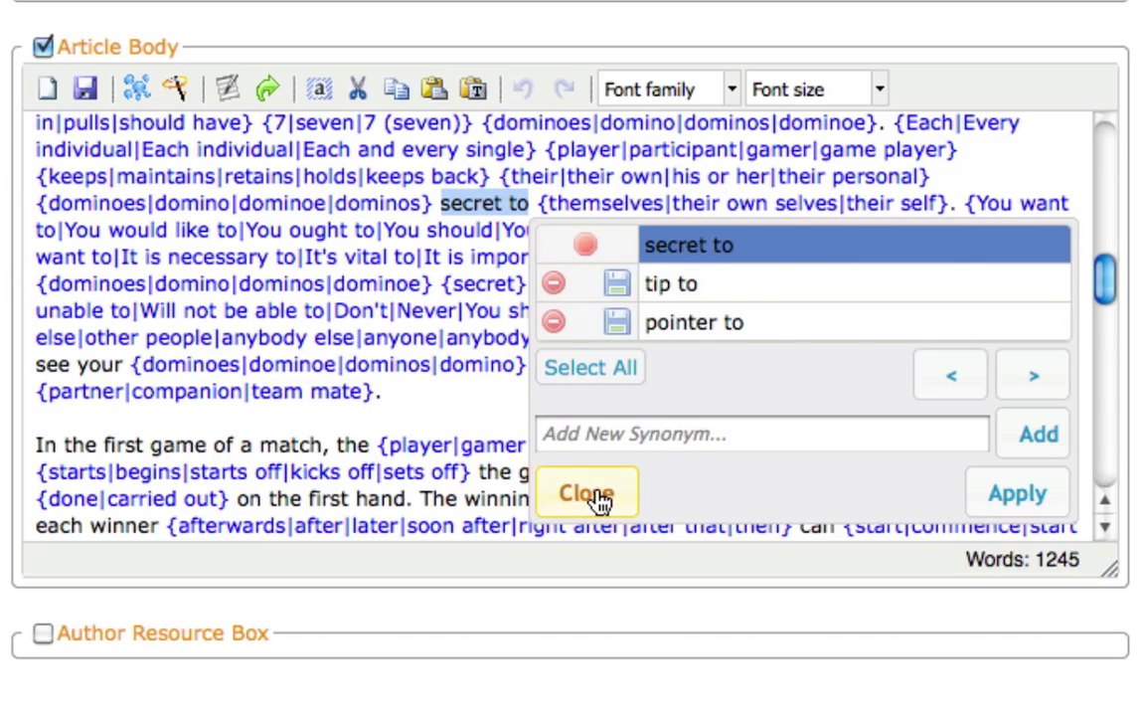
pyautogui.click(594, 496)
# Review the synonym sets across the article body and generate a spun version of it.
pyautogui.scroll(2, 636, 343)
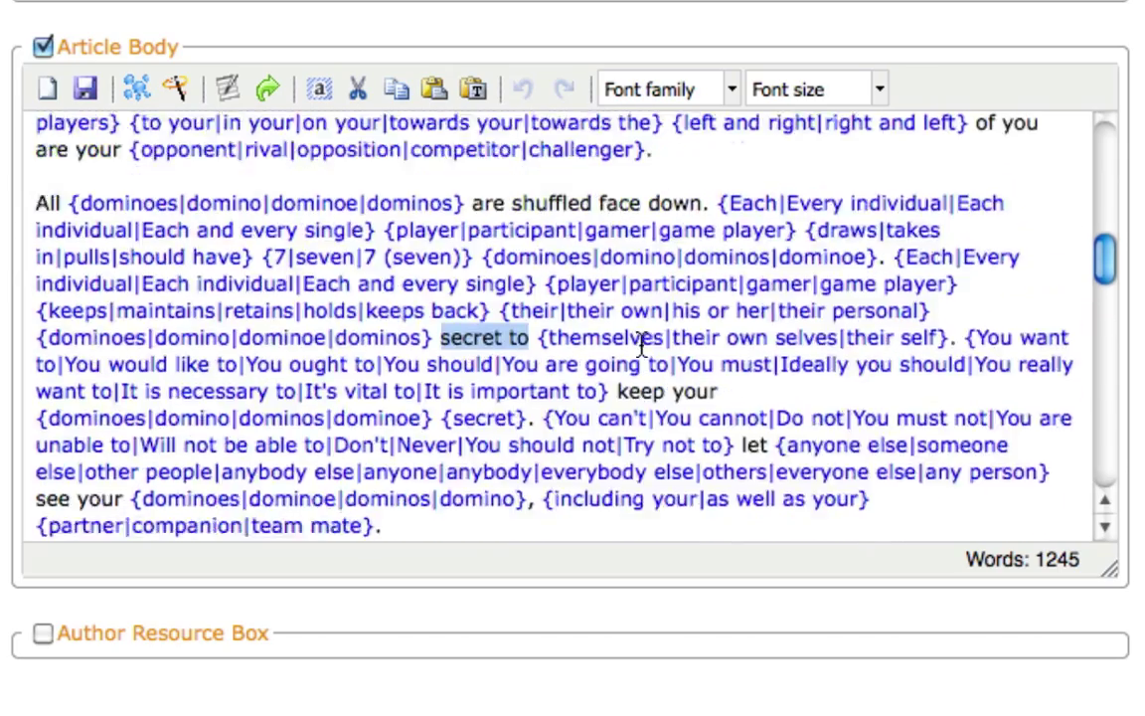
pyautogui.scroll(10, 641, 346)
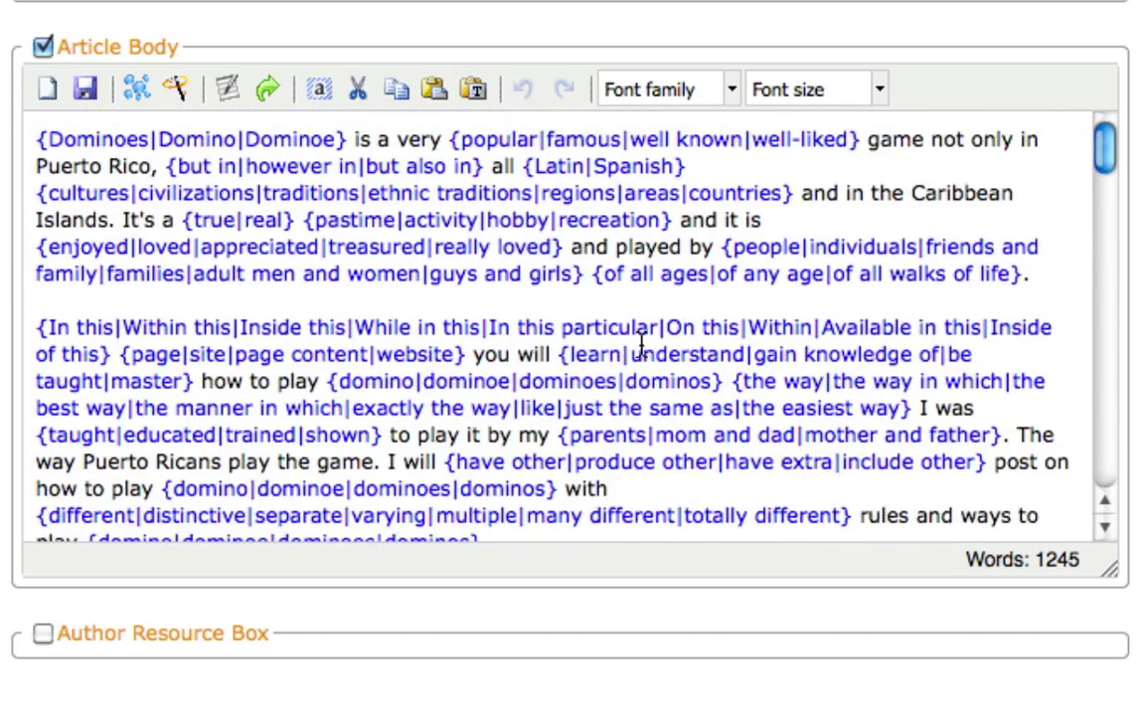
pyautogui.scroll(-5, 641, 345)
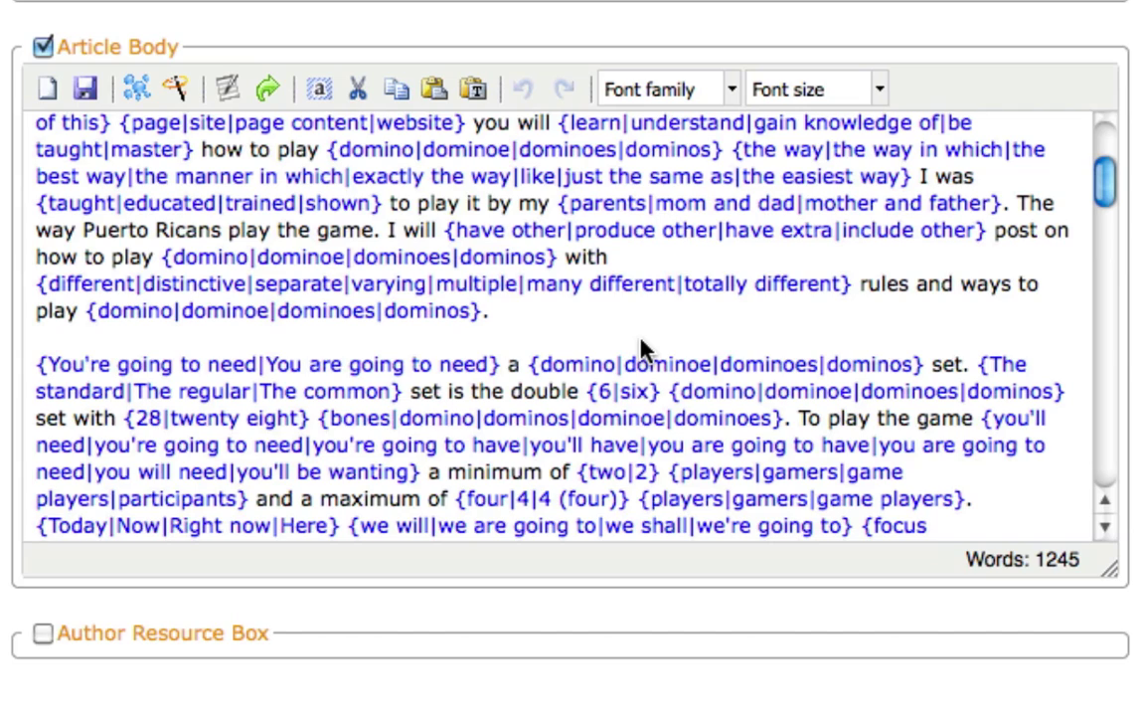
pyautogui.scroll(-10, 641, 345)
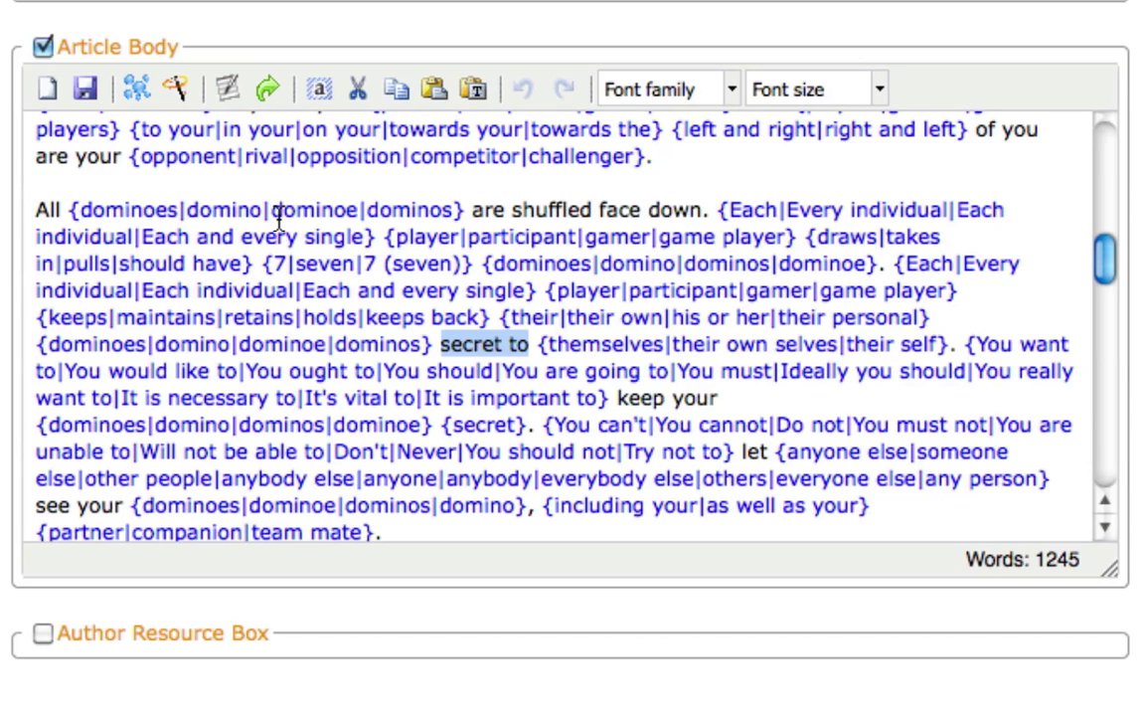
pyautogui.click(227, 90)
pyautogui.scroll(3, 3, 367)
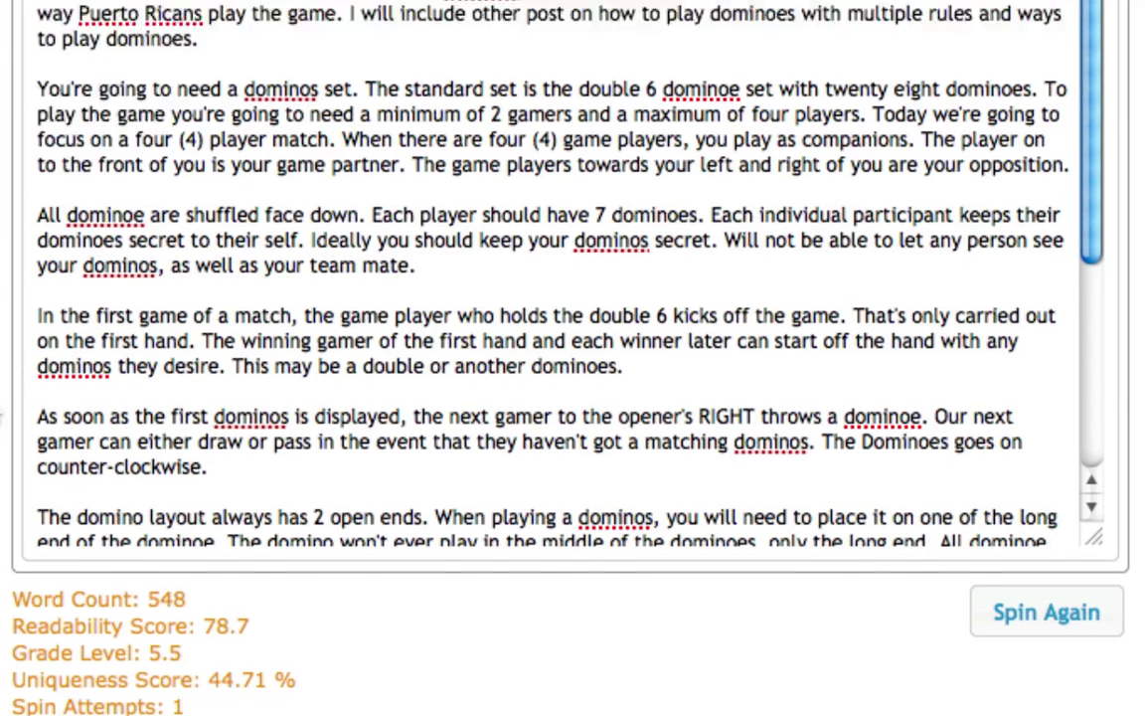
# Examine the word count, readability score, grade level and uniqueness score of the spun article, highlighting the figures.
pyautogui.scroll(-1, 3, 368)
pyautogui.scroll(-1, 3, 374)
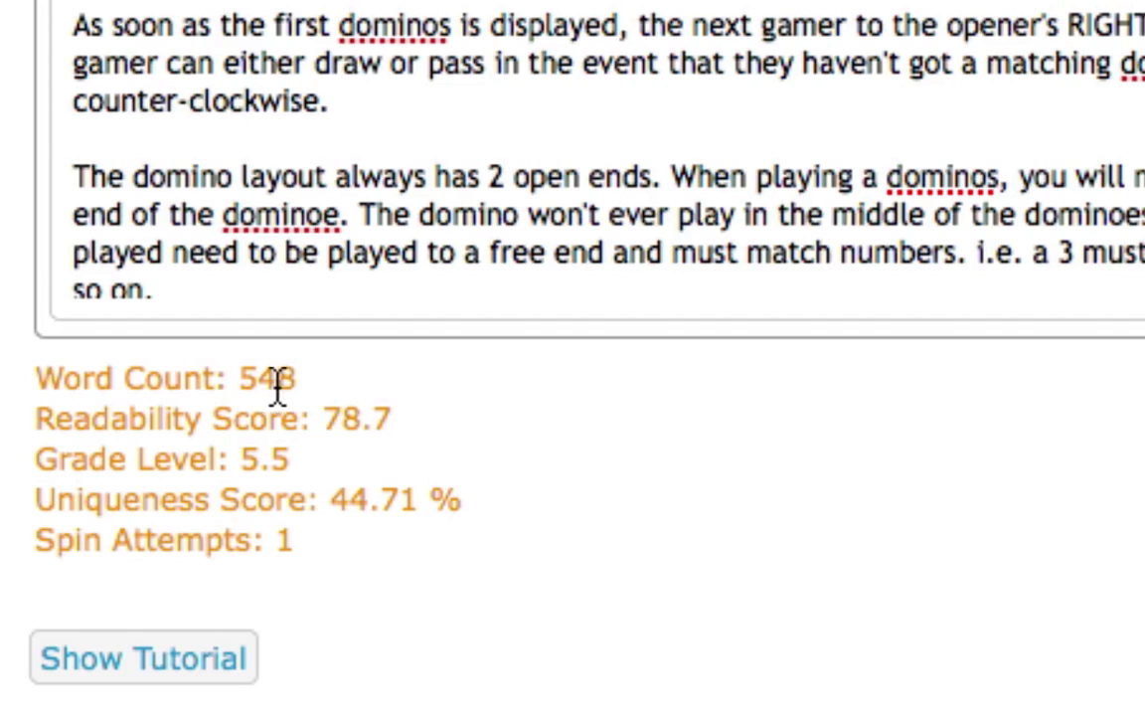
pyautogui.moveTo(308, 384); pyautogui.dragTo(243, 386)
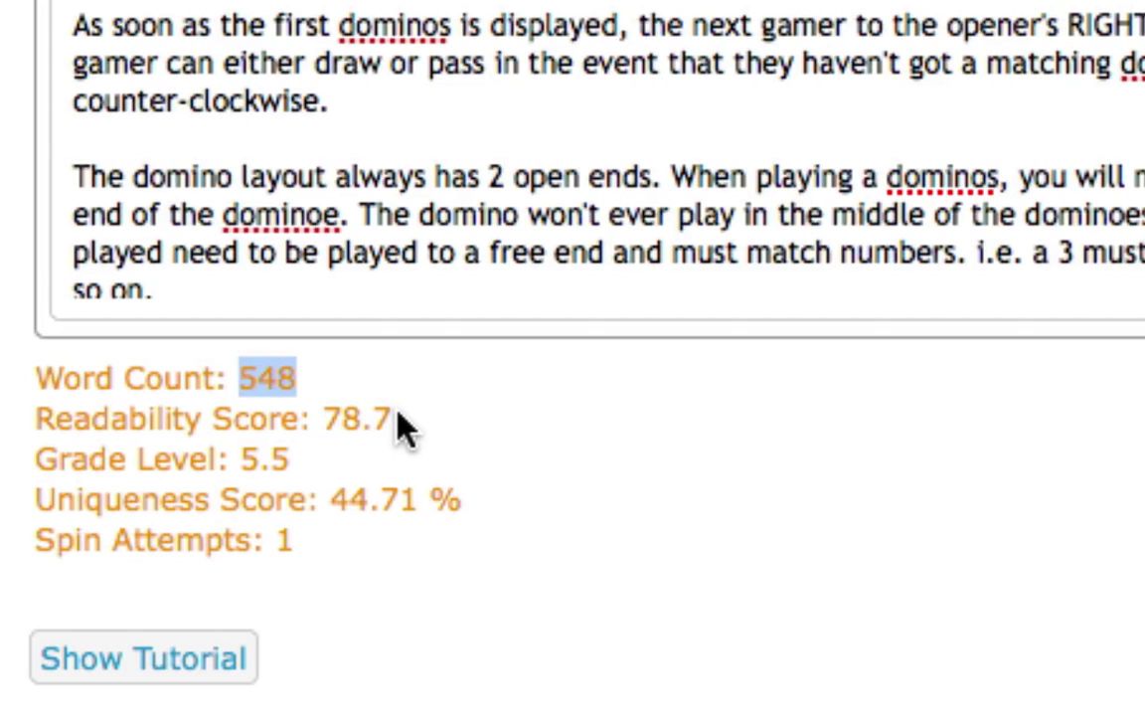
pyautogui.moveTo(396, 419); pyautogui.dragTo(348, 423)
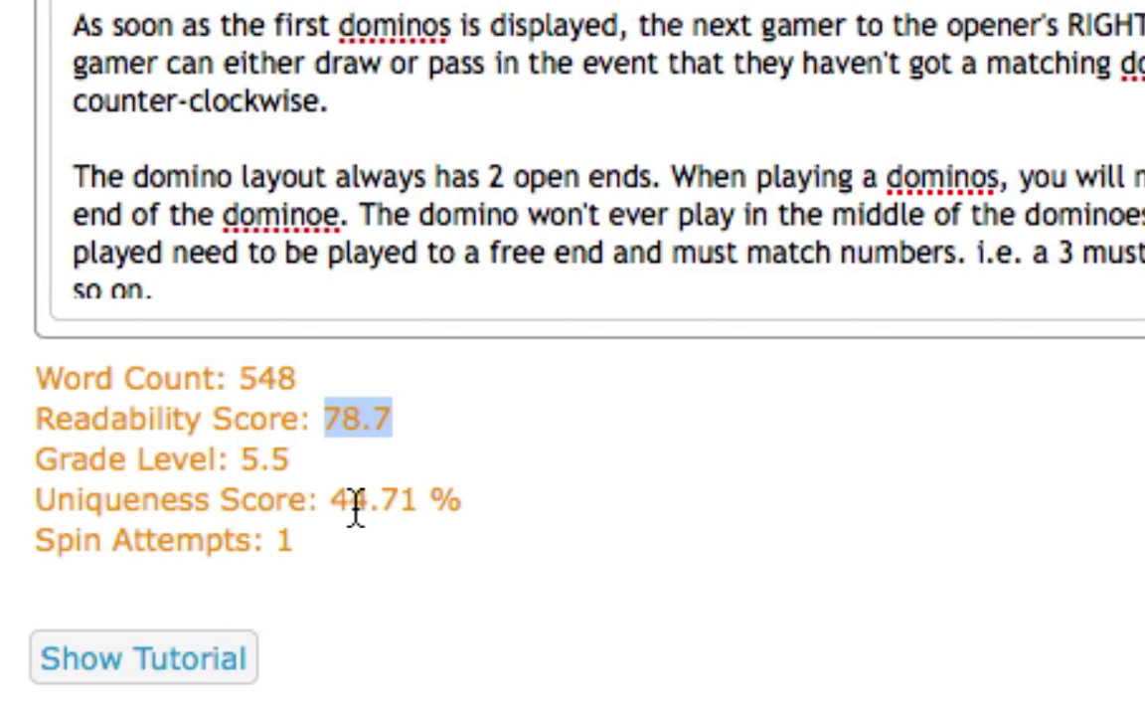
pyautogui.moveTo(332, 501); pyautogui.dragTo(474, 512)
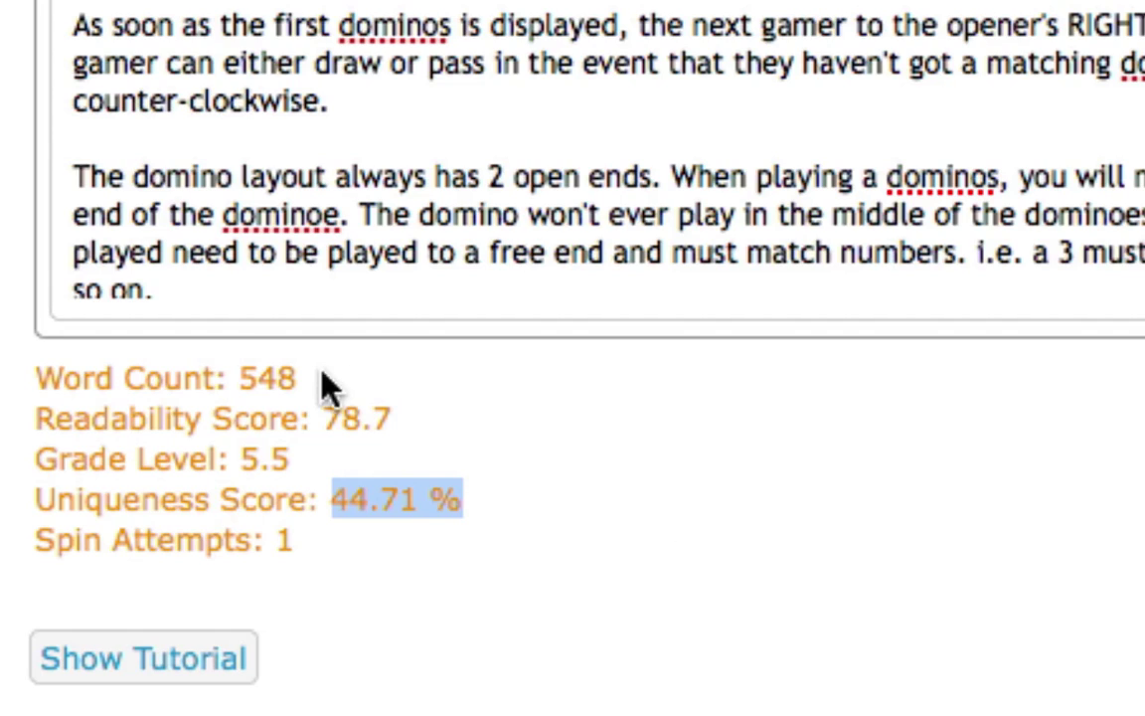
pyautogui.click(376, 449)
pyautogui.moveTo(380, 431); pyautogui.dragTo(326, 428)
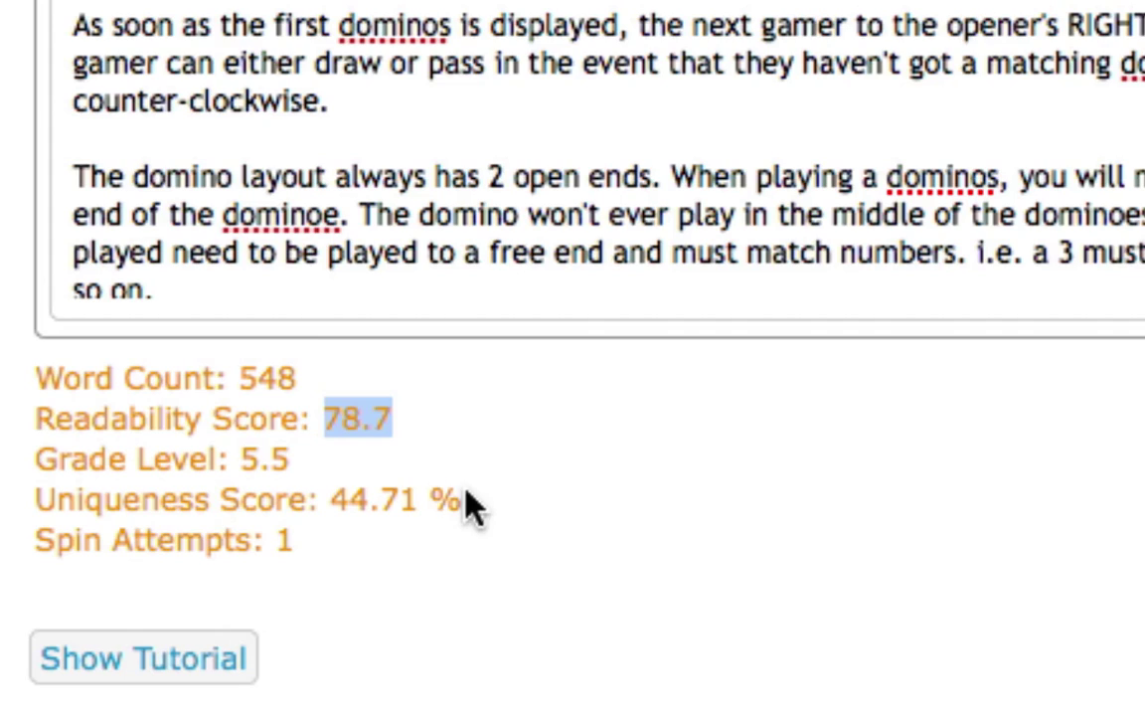
pyautogui.moveTo(467, 501); pyautogui.dragTo(332, 503)
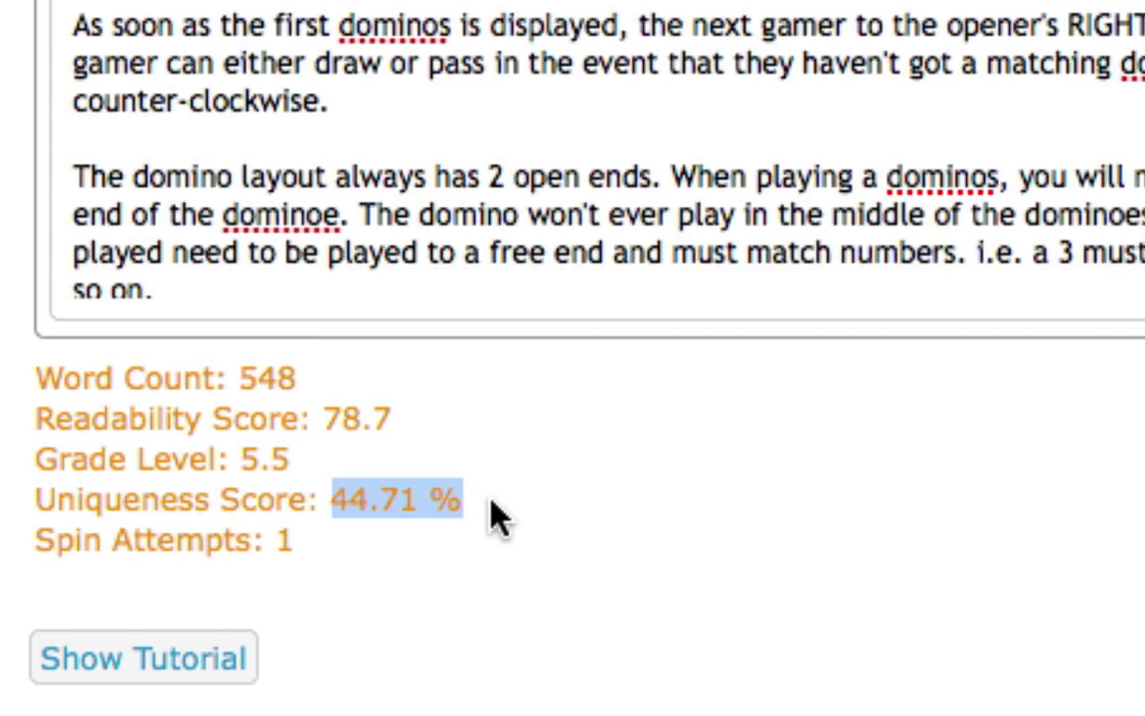
pyautogui.moveTo(301, 378); pyautogui.dragTo(239, 383)
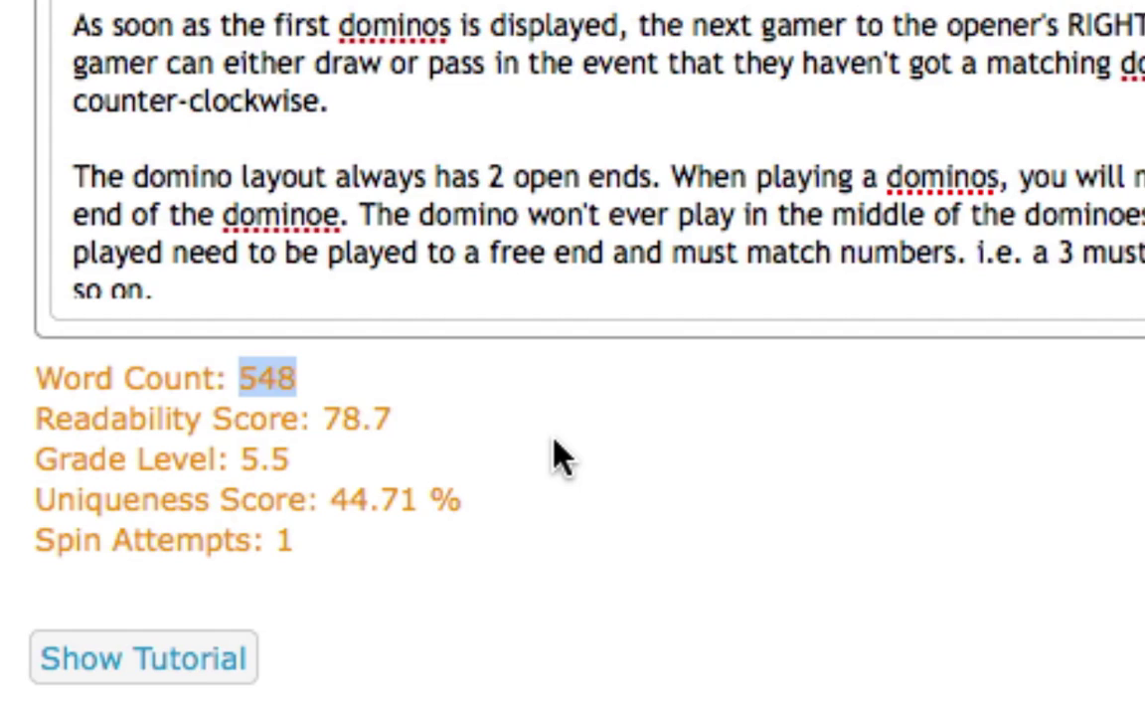
pyautogui.moveTo(301, 463)
pyautogui.mouseDown()
pyautogui.moveTo(128, 460)
pyautogui.moveTo(311, 475)
pyautogui.mouseUp()
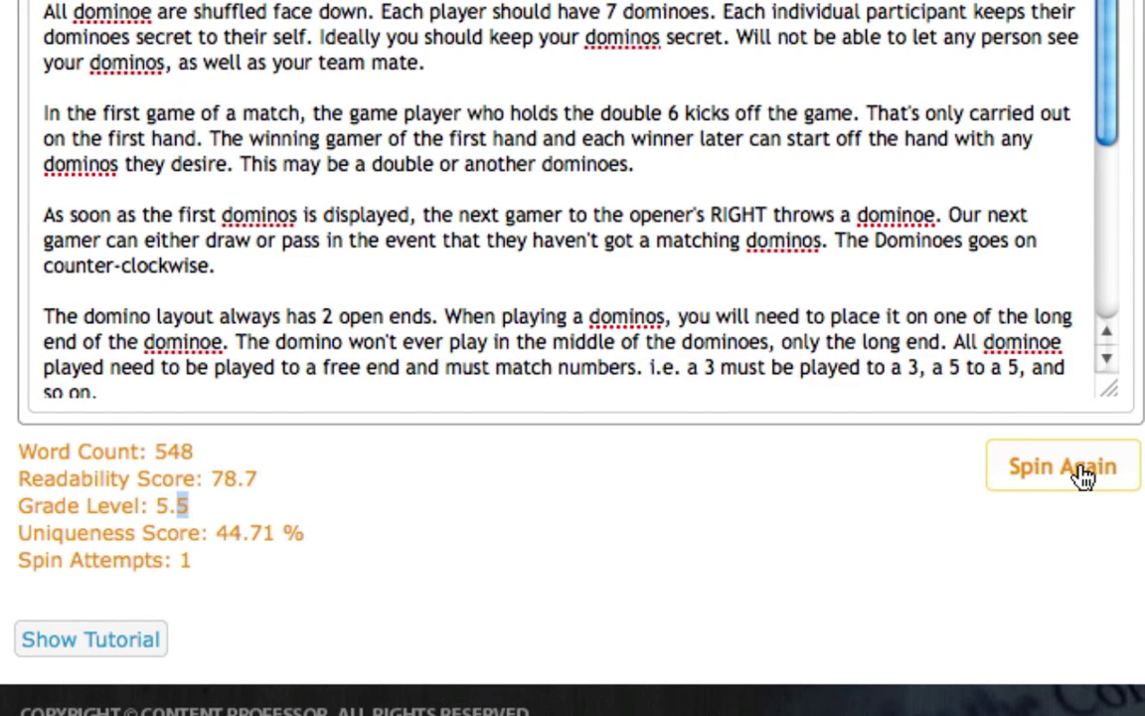
# Generate three more spun versions of the dominoes article, checking the statistics of each.
pyautogui.click(1081, 475)
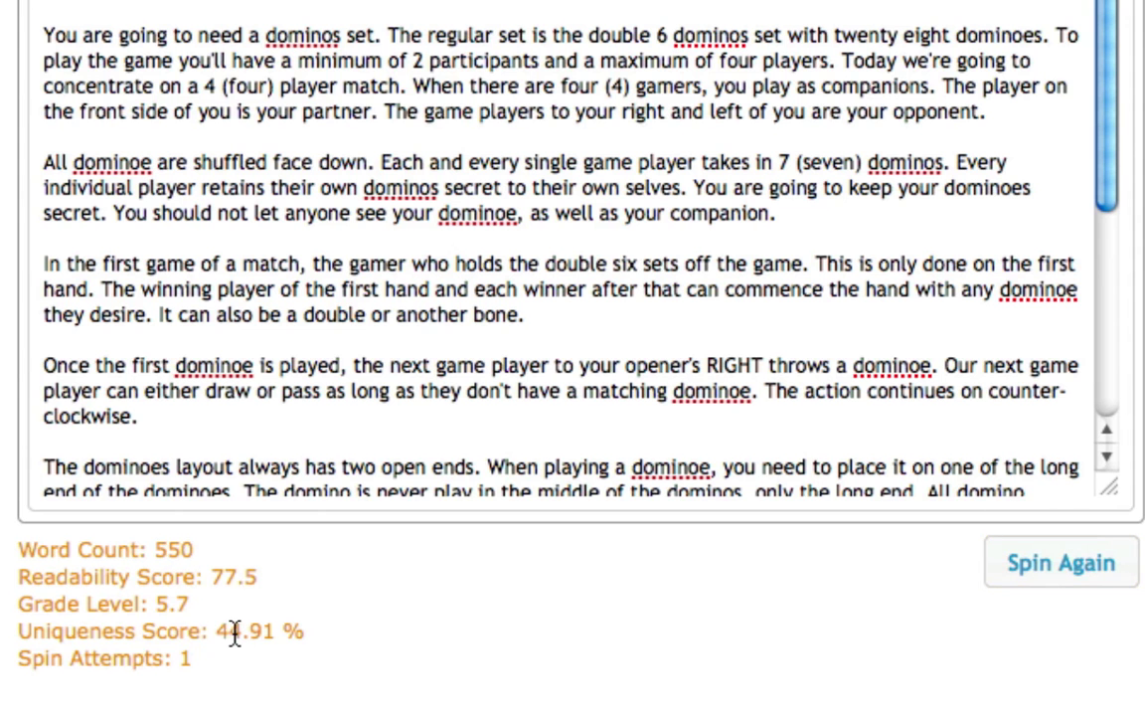
pyautogui.click(1043, 571)
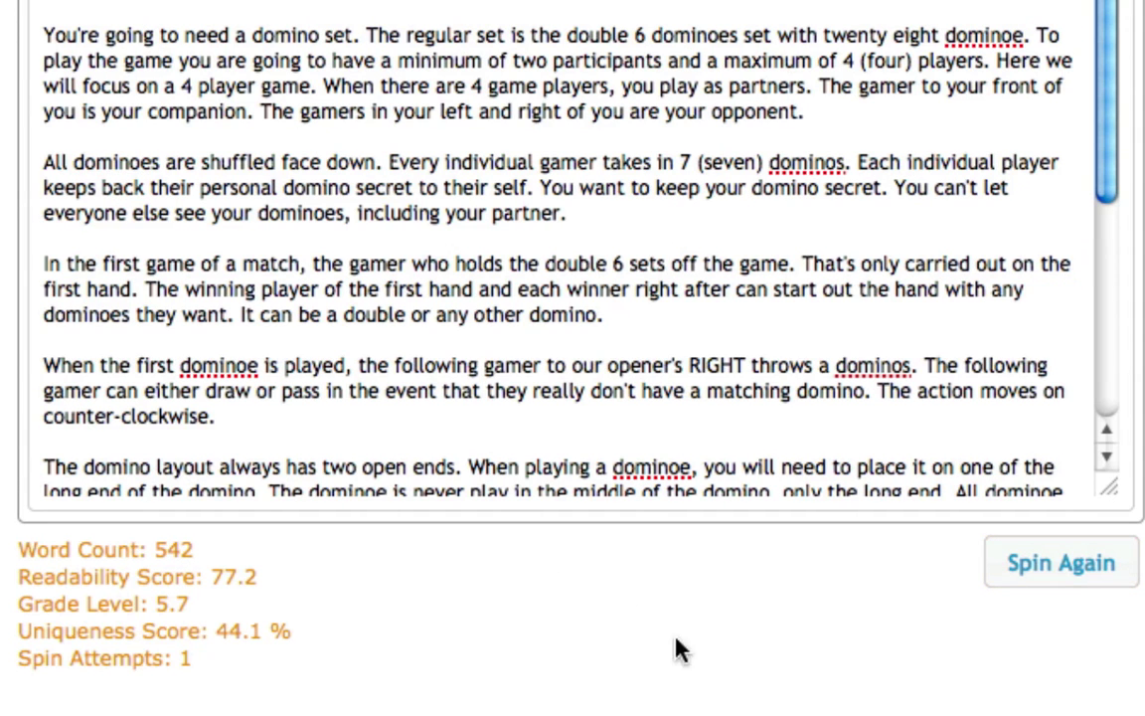
pyautogui.click(1074, 582)
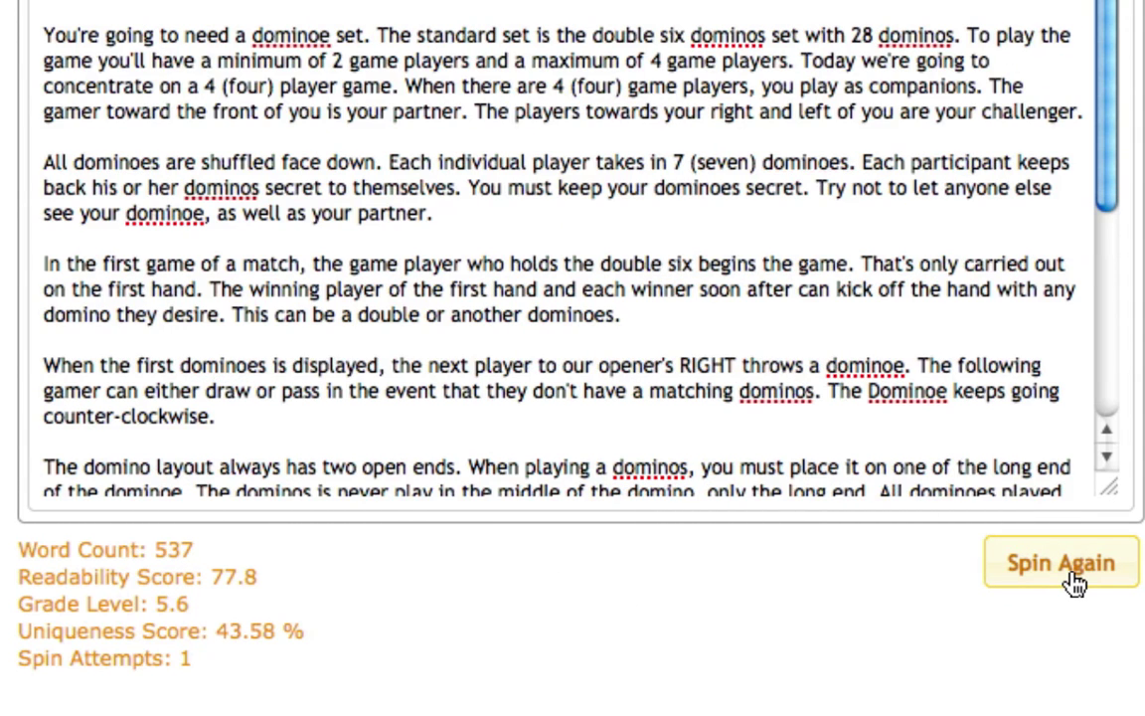
# Compare the latest spun result with the synonym sets in the article body, selecting the whole spun text and clearing the selection.
pyautogui.scroll(1, 684, 313)
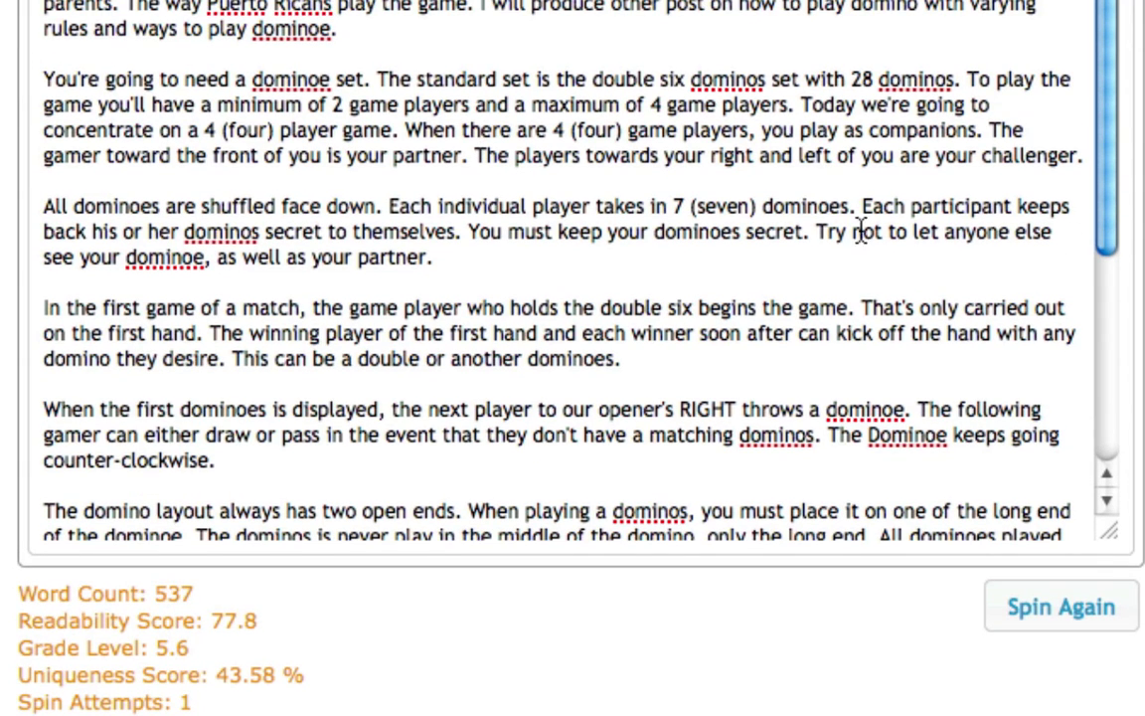
pyautogui.scroll(10, 775, 209)
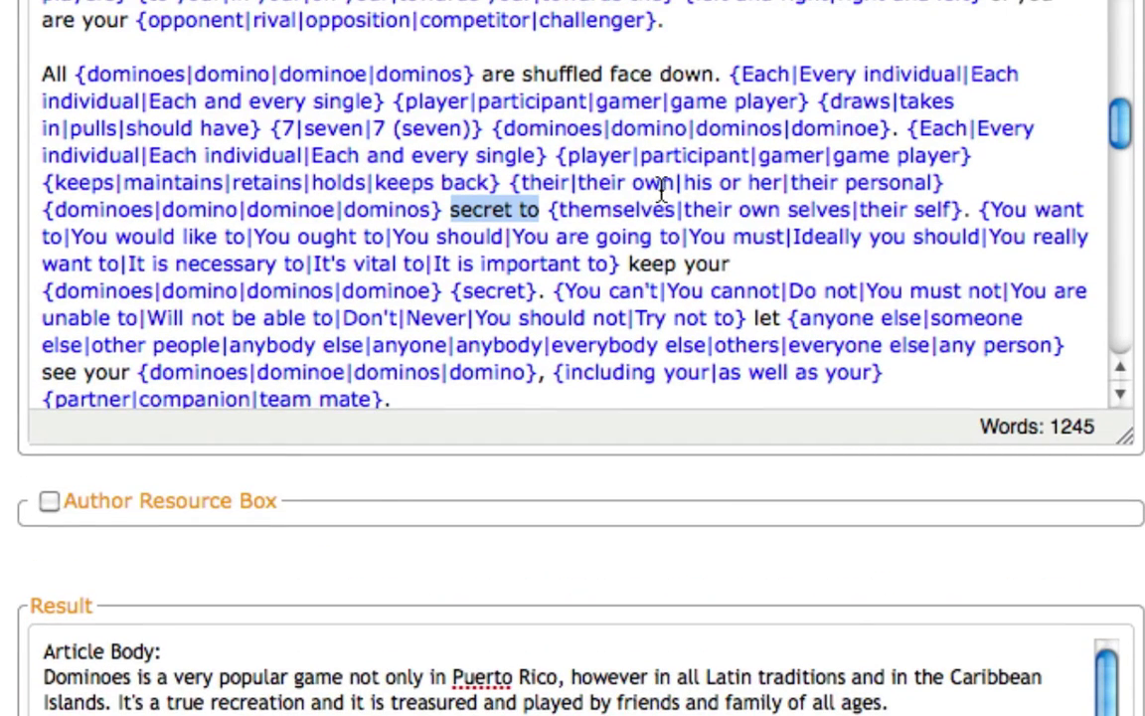
pyautogui.scroll(-10, 487, 516)
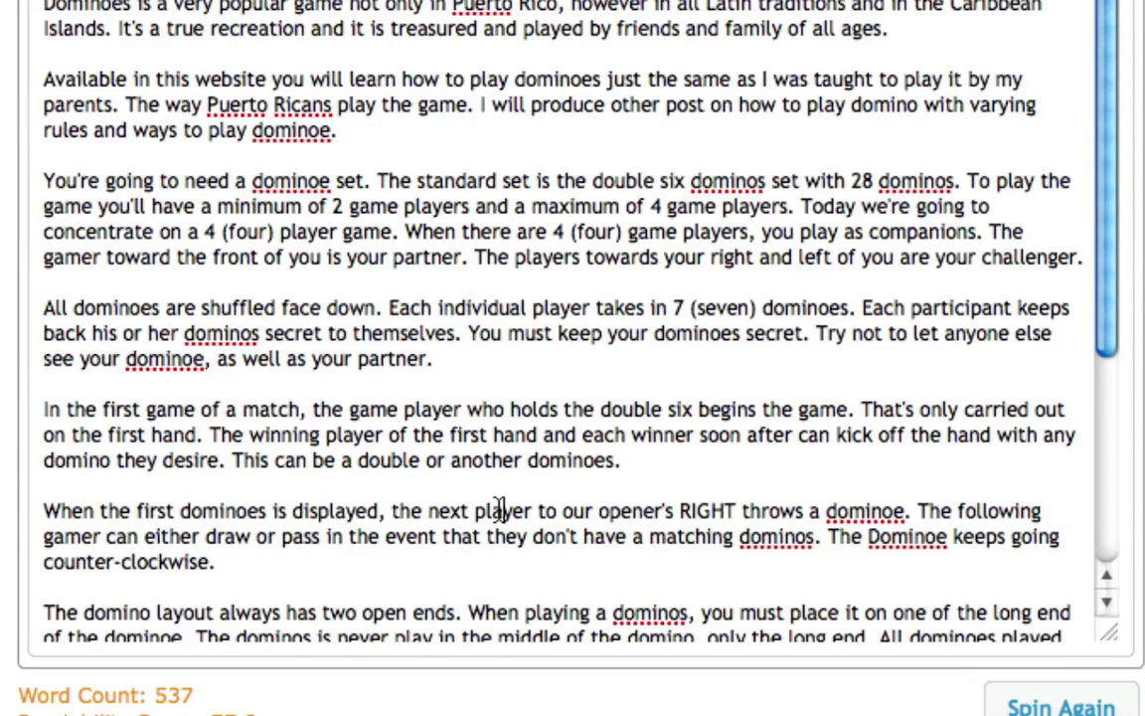
pyautogui.hotkey('ctrl', 'a')
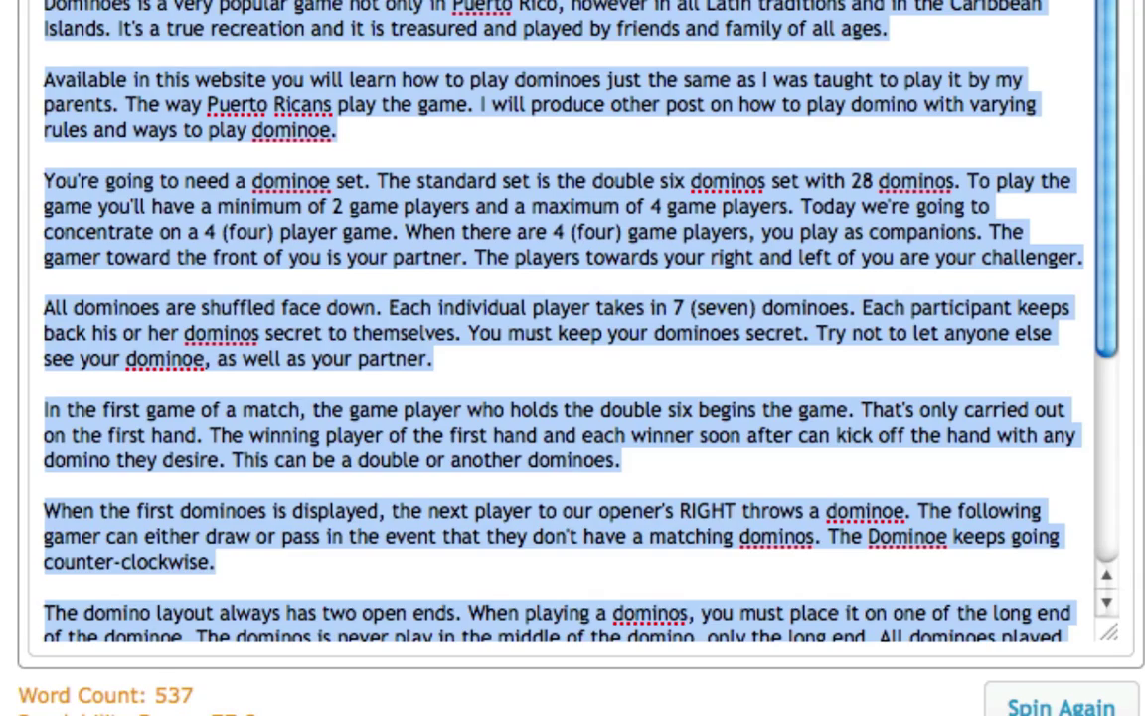
pyautogui.scroll(10, 572, 397)
pyautogui.scroll(5, 348, 164)
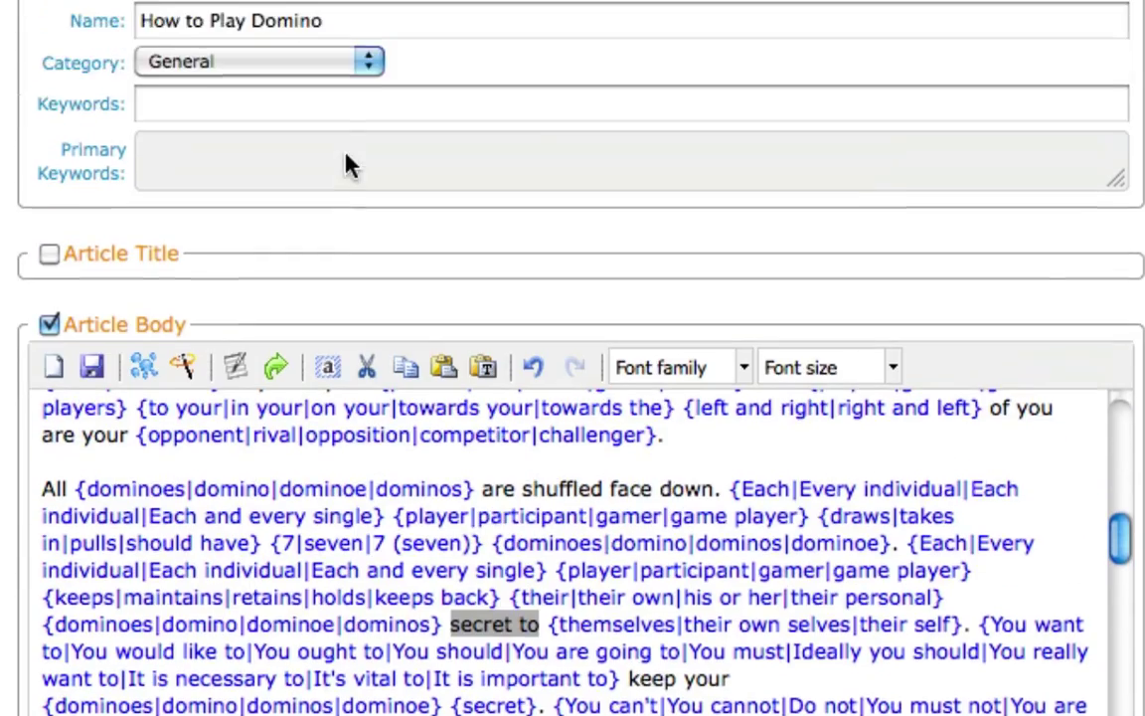
pyautogui.scroll(-6, 348, 164)
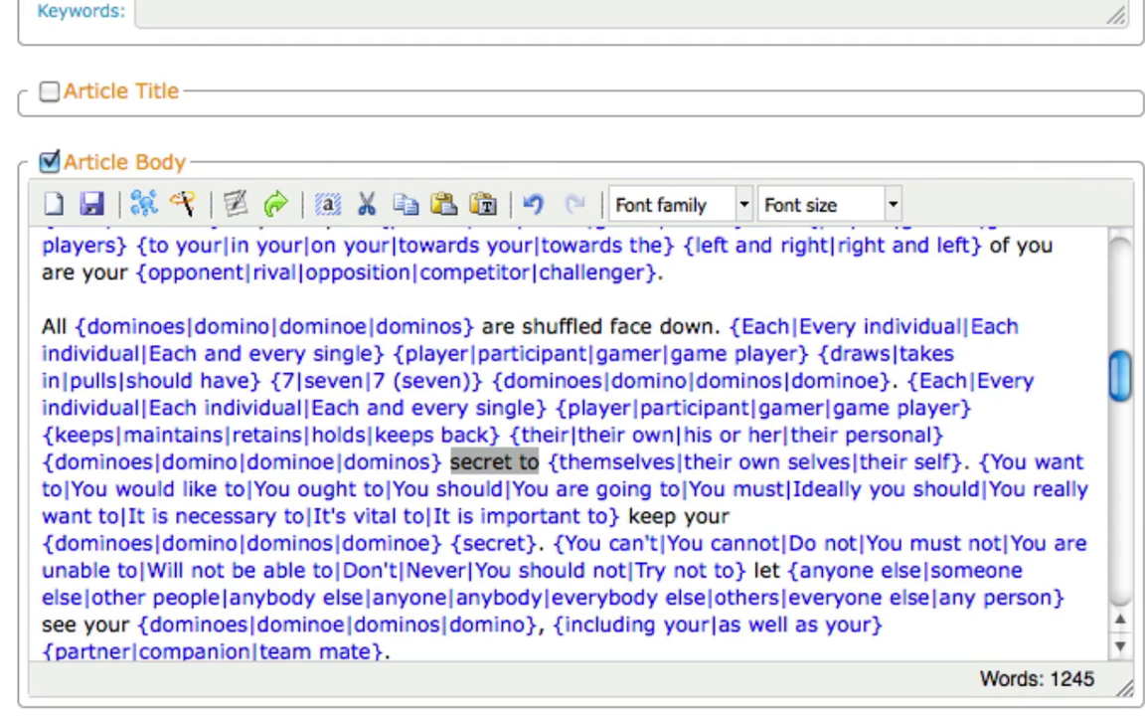
pyautogui.scroll(-4, 572, 397)
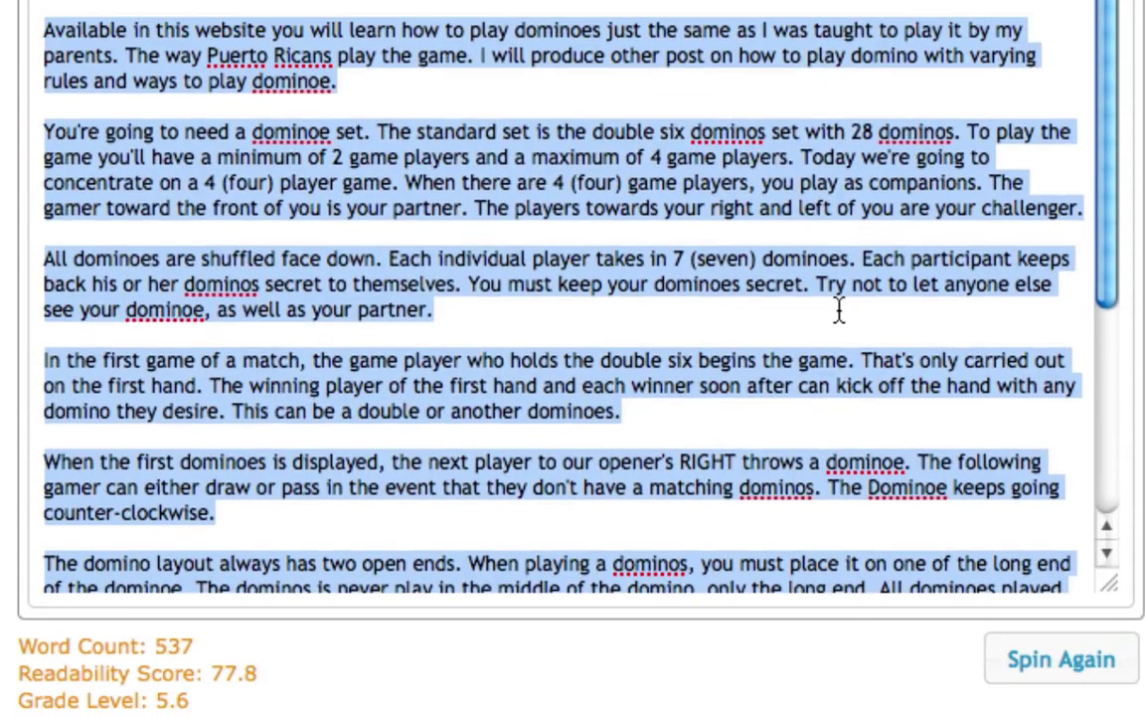
pyautogui.click(837, 310)
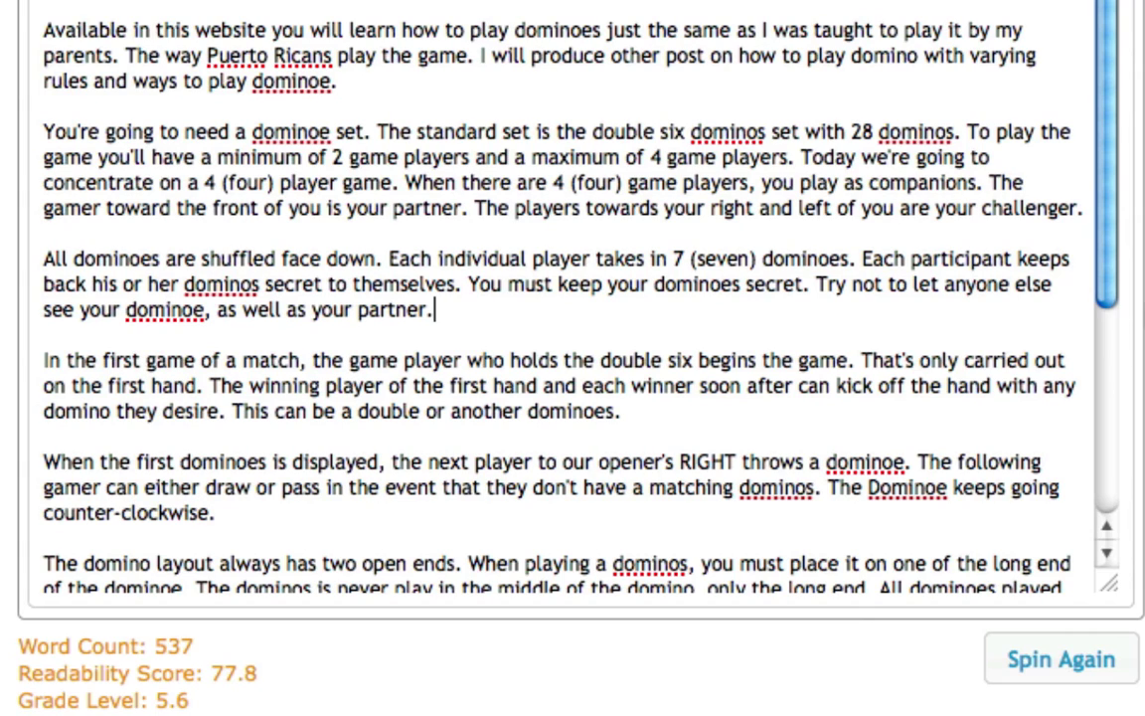
# Read through the paragraphs of the spun dominoes article in the result.
pyautogui.scroll(6, 573, 298)
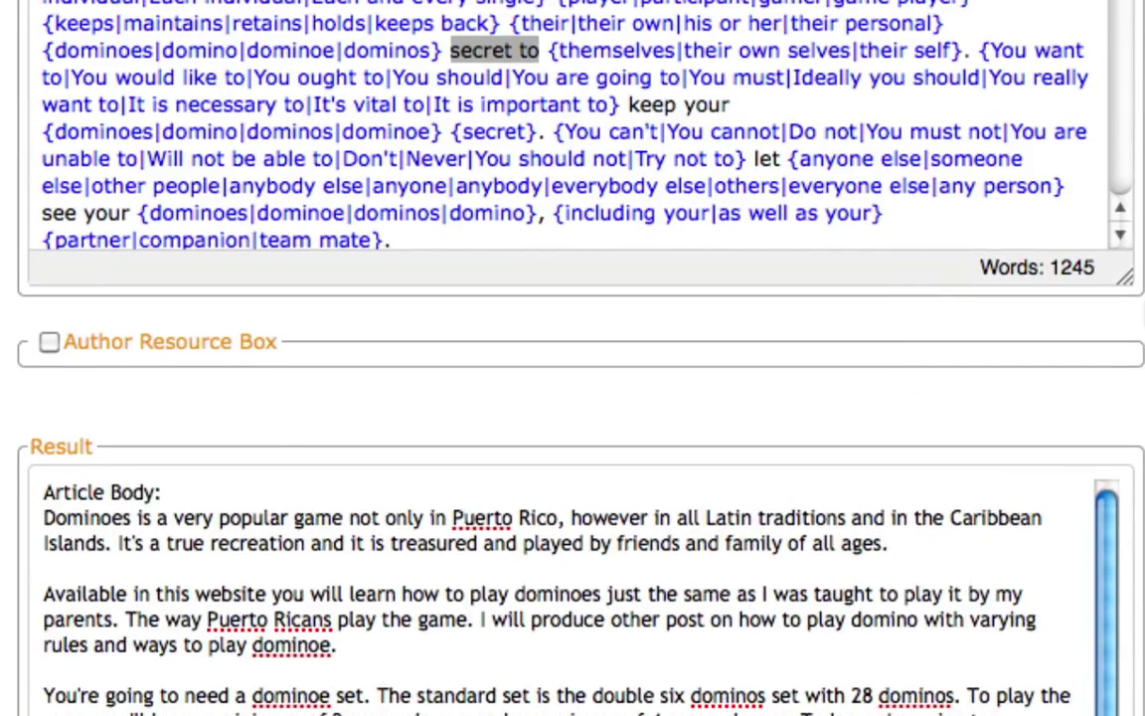
pyautogui.scroll(-5, 499, 250)
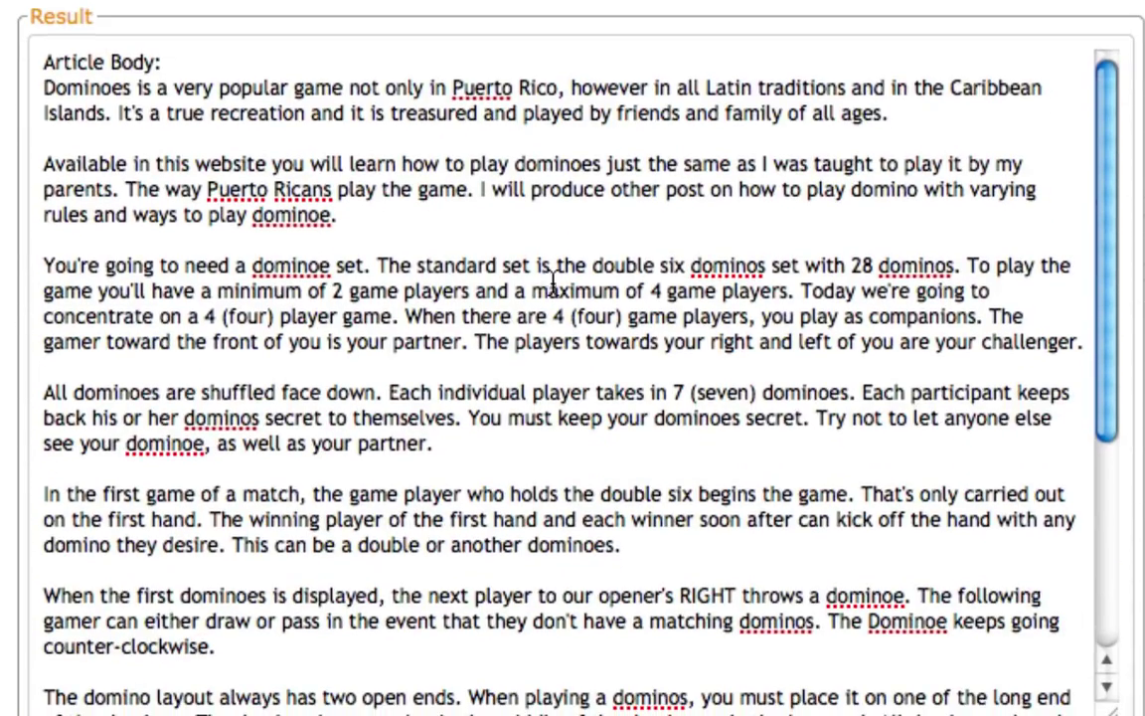
pyautogui.click(499, 251)
pyautogui.scroll(-1, 499, 251)
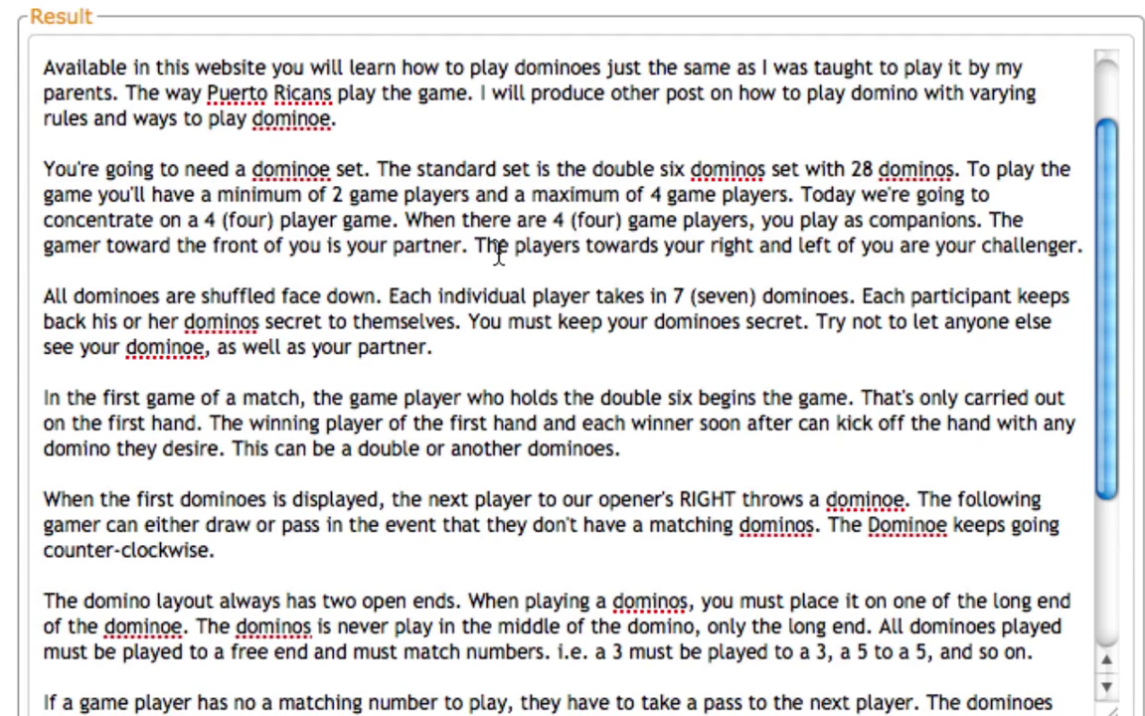
pyautogui.scroll(2, 573, 358)
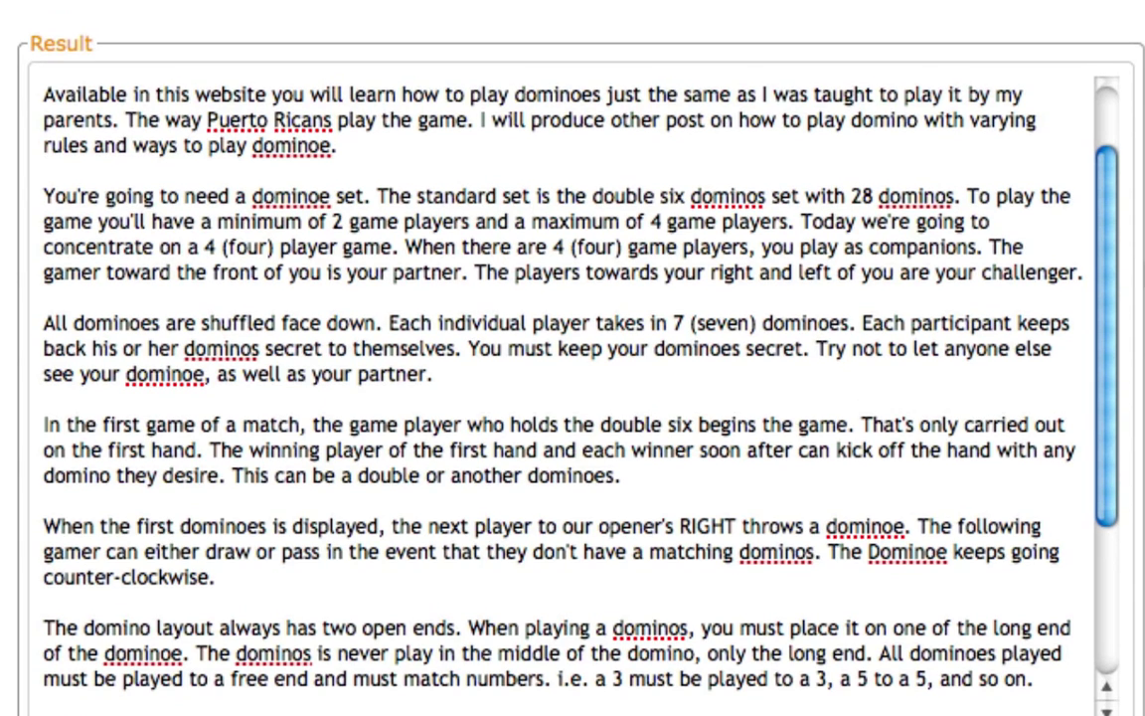
pyautogui.scroll(-4, 572, 358)
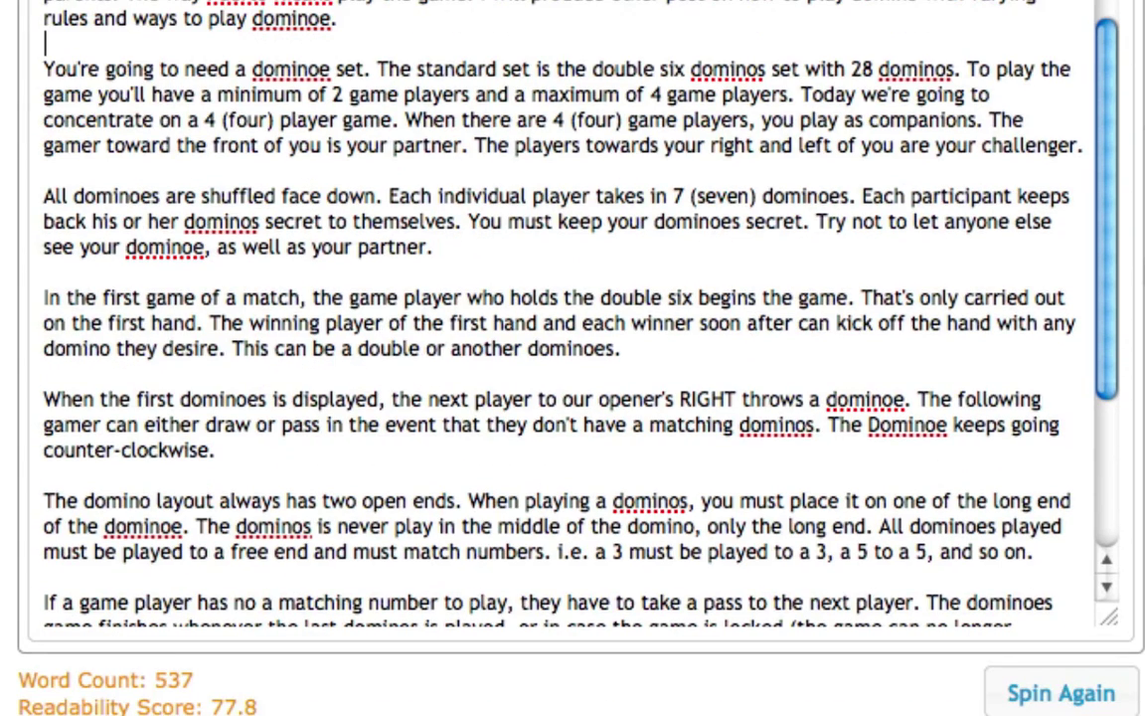